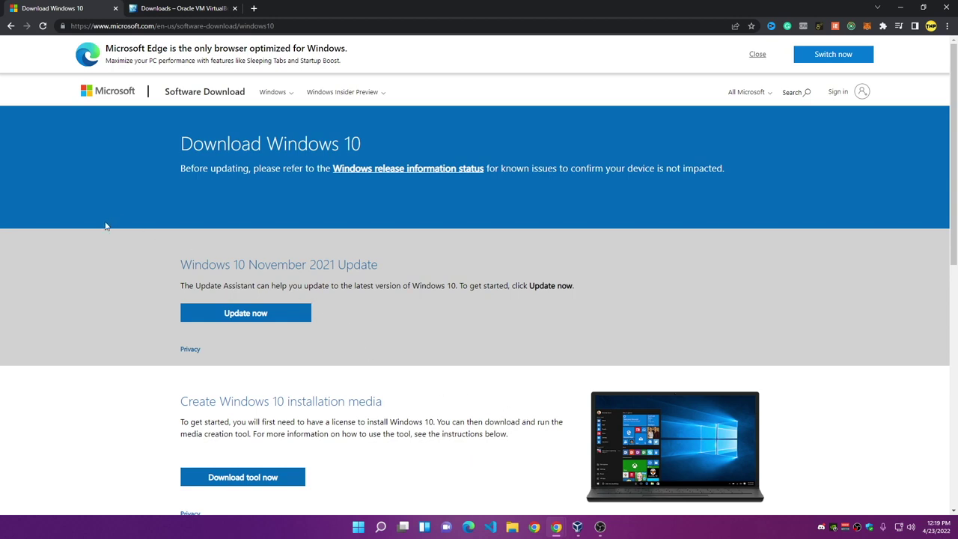
Step: Look over the Windows 10 download page, then switch to the VirtualBox Downloads tab
left_click_drag(267, 144, 385, 151)
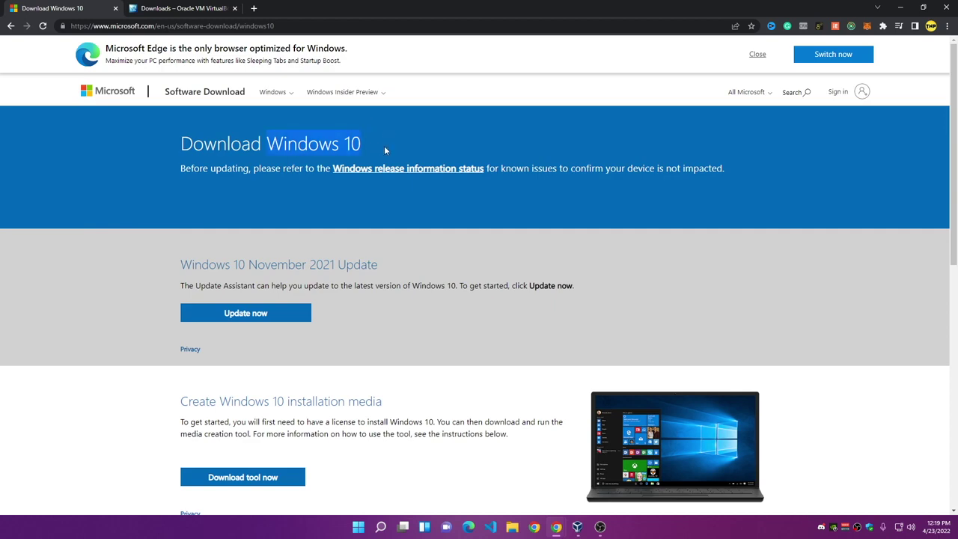
left_click(300, 281)
scroll(300, 277, "down", 5)
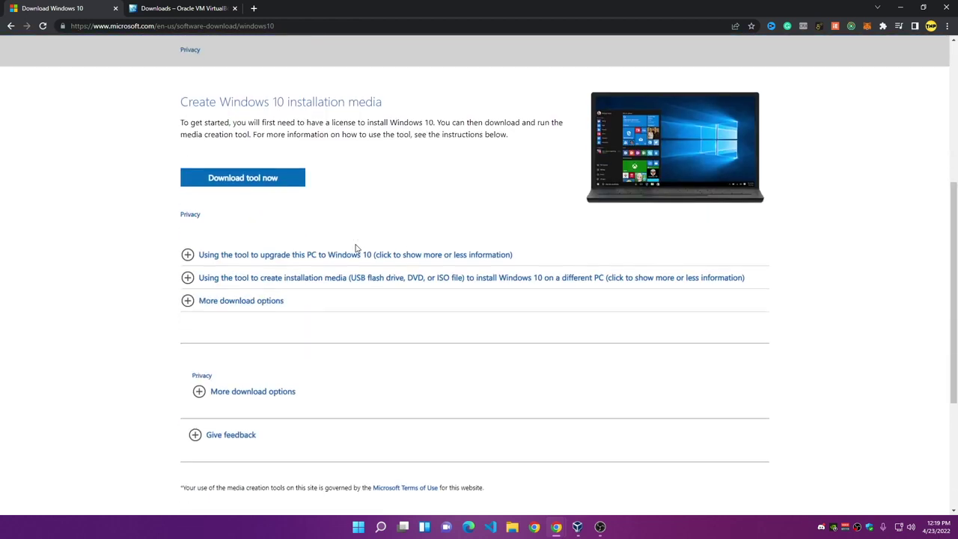
scroll(302, 255, "up", 2)
scroll(294, 265, "up", 4)
left_click(163, 4)
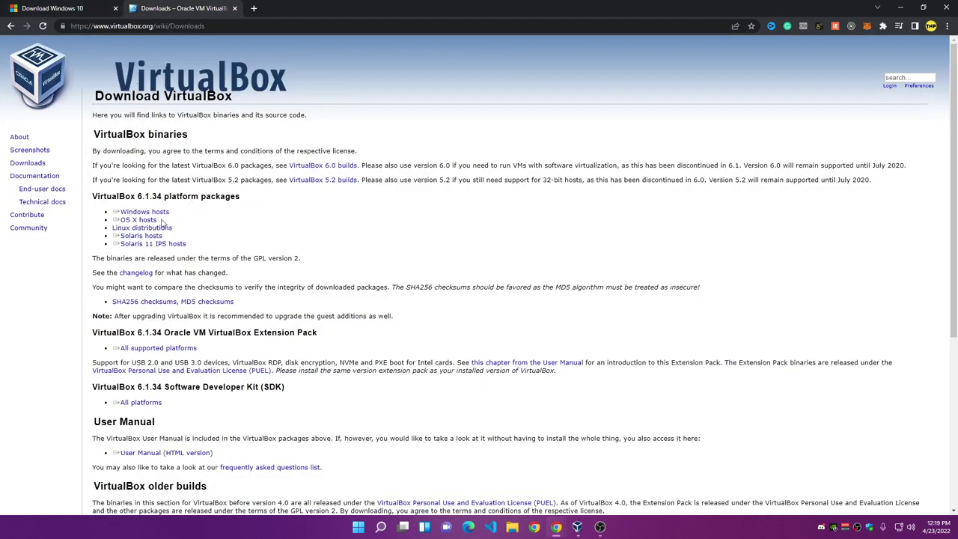
Step: Download the VirtualBox 6.1.34 package for Windows hosts
left_click(140, 213)
key("ctrl+shift+Tab")
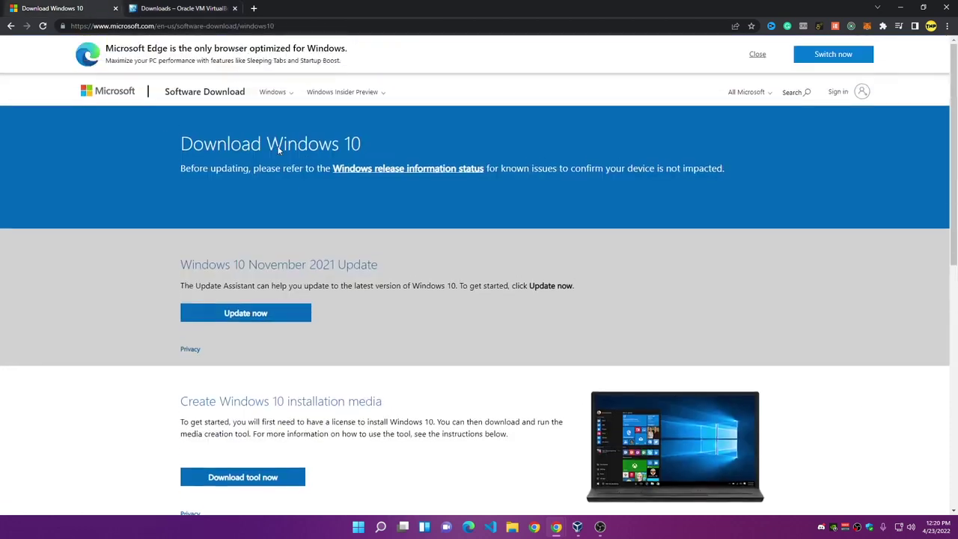
left_click(186, 7)
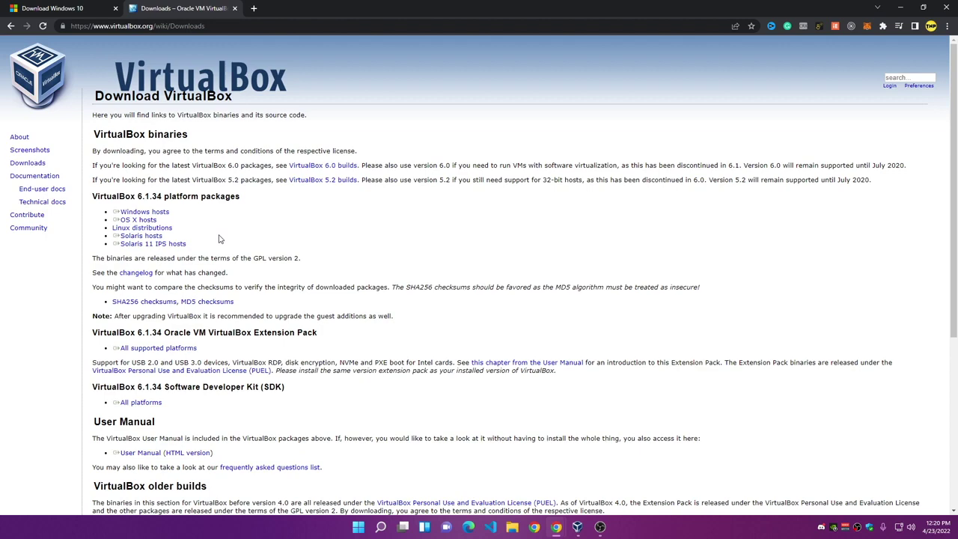
key("super")
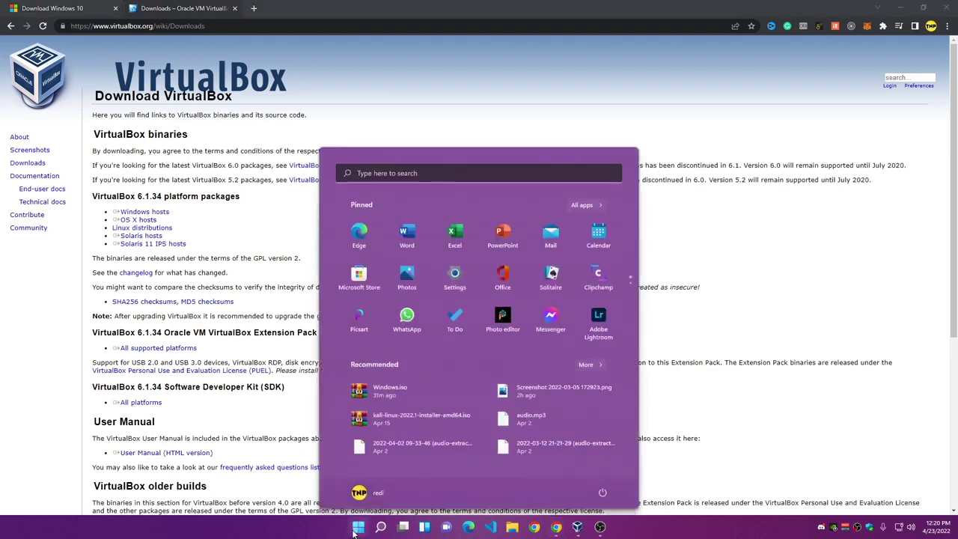
key("super")
Step: Highlight the Windows hosts and OS X hosts package links, then bring up VirtualBox Manager
left_click_drag(174, 227, 112, 228)
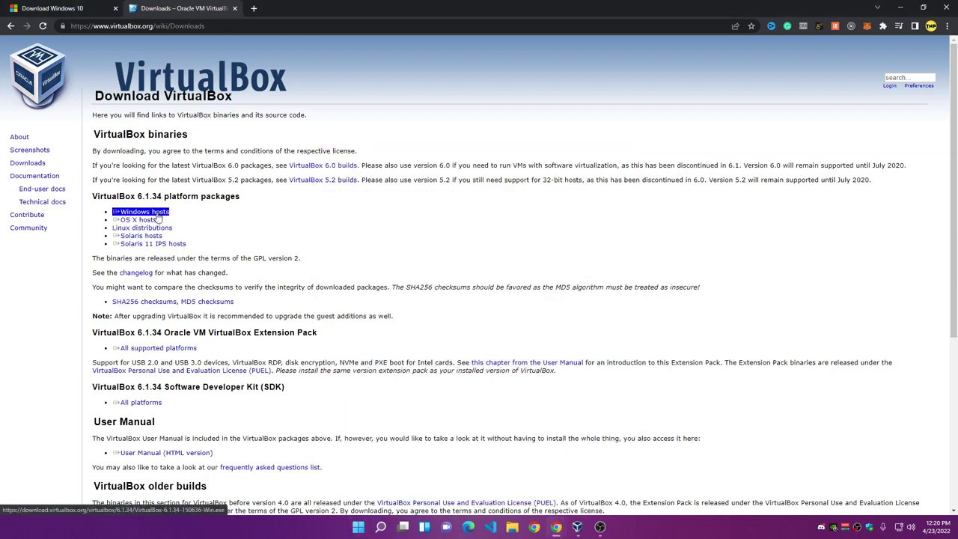
left_click(217, 223)
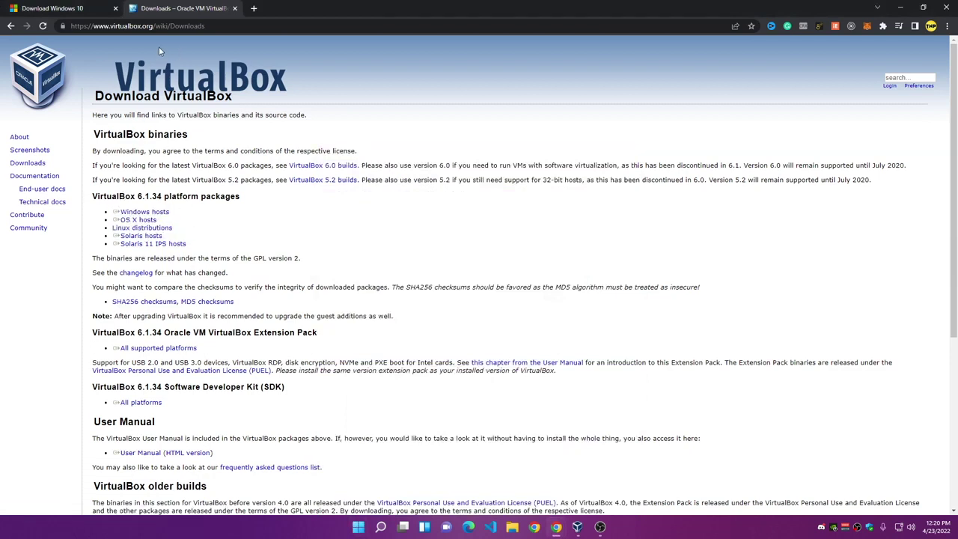
left_click(90, 26)
left_click_drag(171, 211, 129, 214)
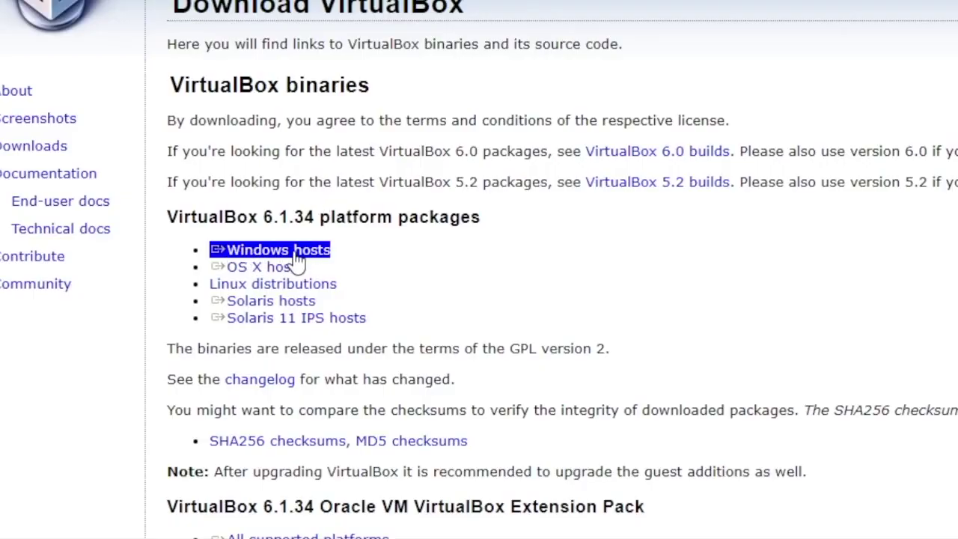
left_click_drag(271, 267, 266, 276)
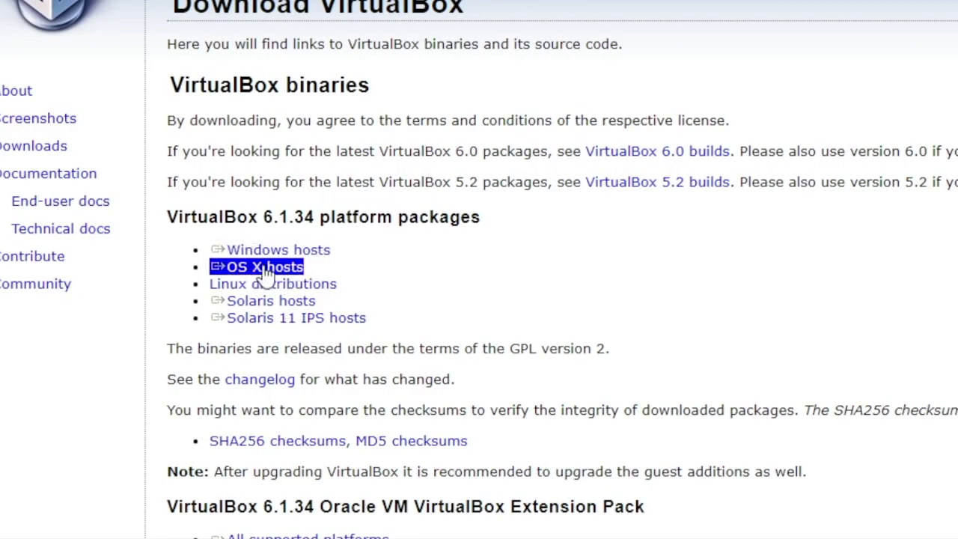
left_click(412, 317)
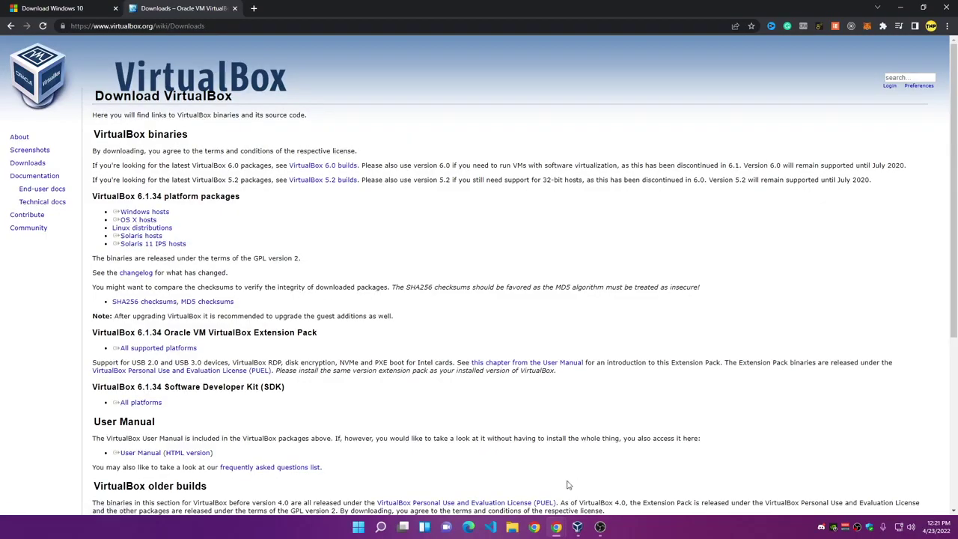
left_click(577, 526)
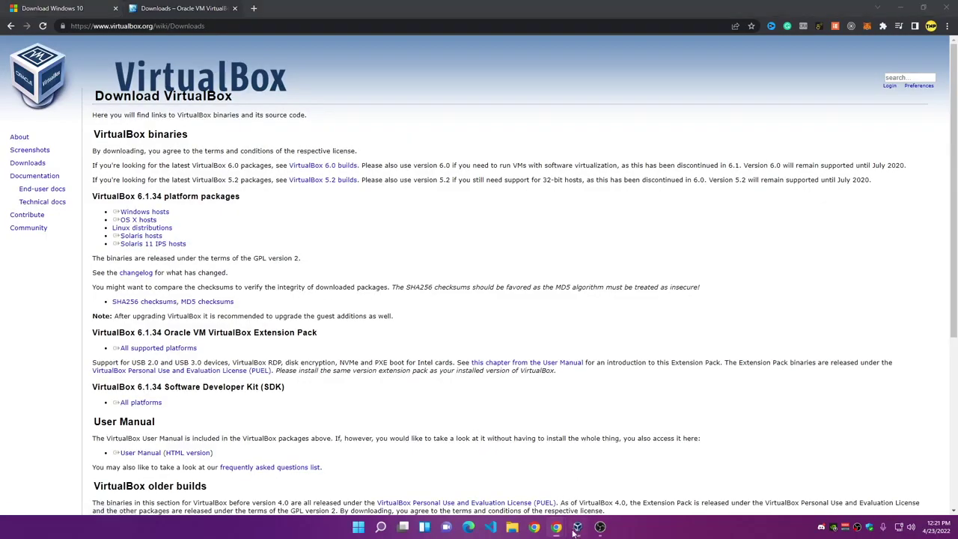
Step: Move and minimize the VirtualBox Manager, returning to the Download Windows 10 tab
left_click_drag(506, 112, 401, 103)
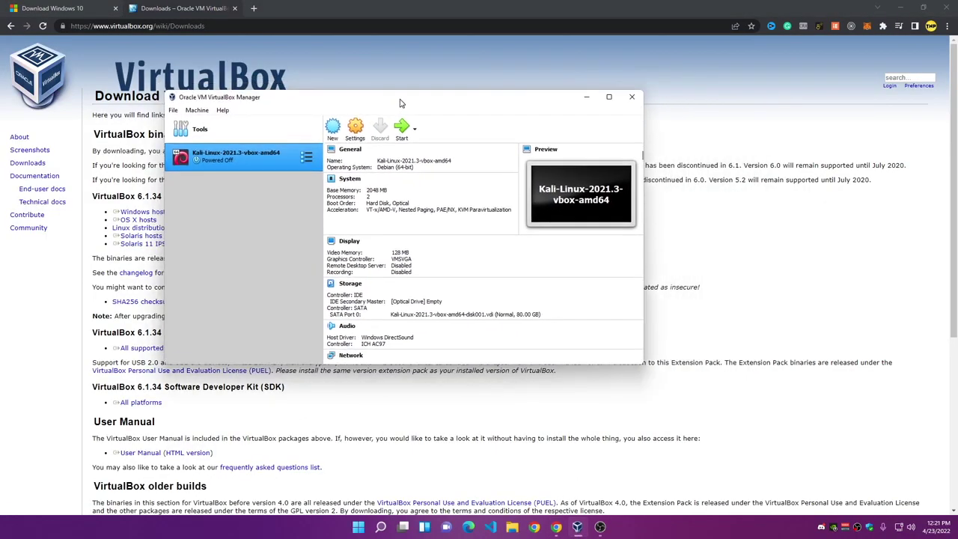
left_click(585, 97)
left_click(57, 8)
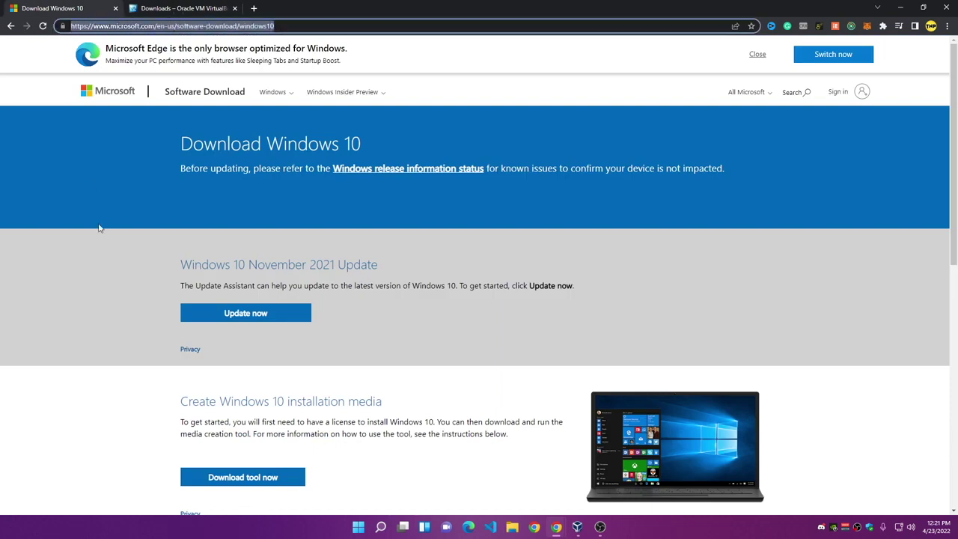
Step: Download MediaCreationTool.exe from Microsoft's Windows 10 page and run it
scroll(466, 312, "down", 2)
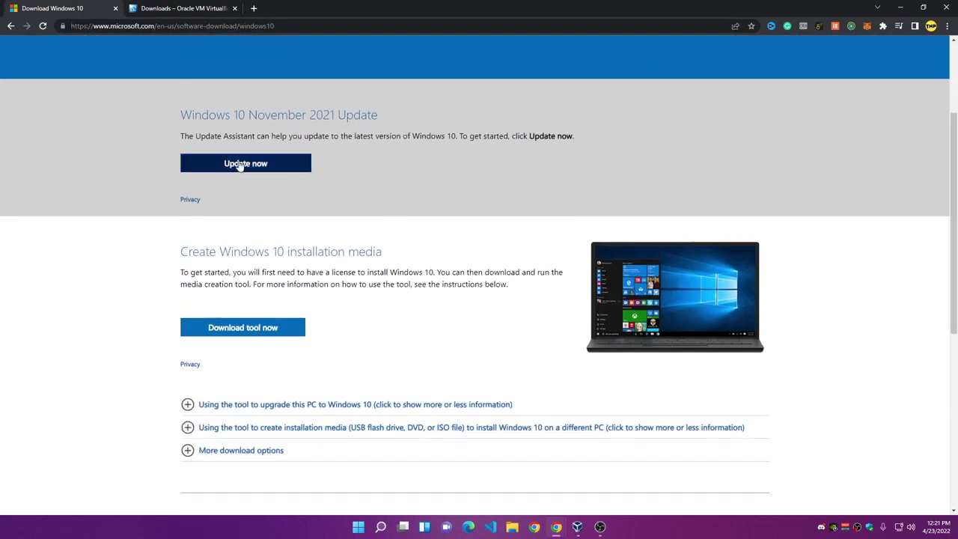
left_click(252, 331)
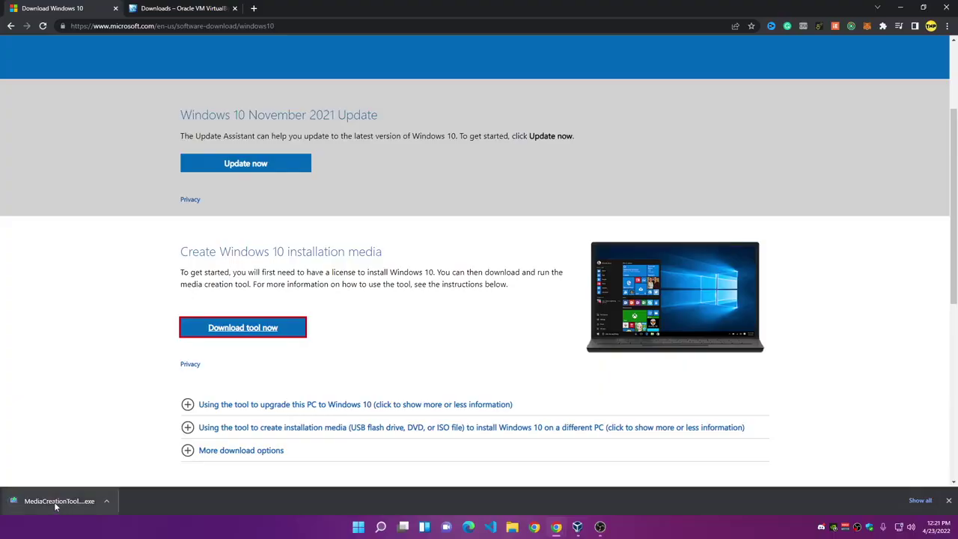
left_click(55, 504)
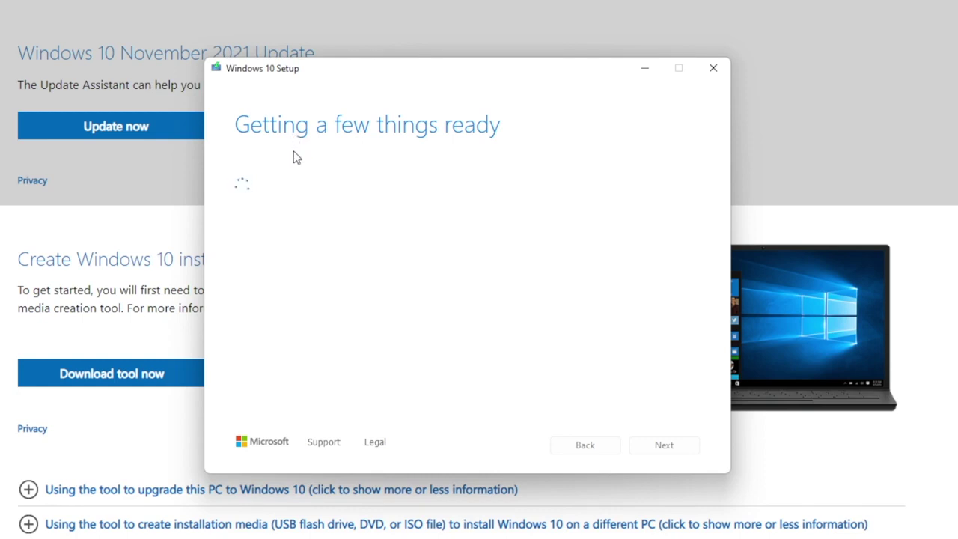
Step: Accept the licence, choose installation media for another PC, keep language and edition, and pick ISO file
scroll(594, 413, "down", 5)
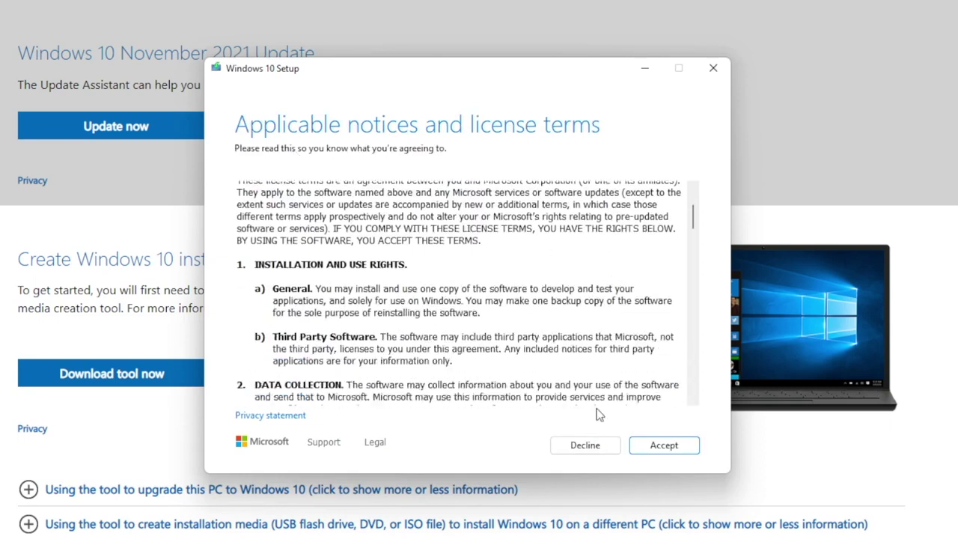
left_click(664, 448)
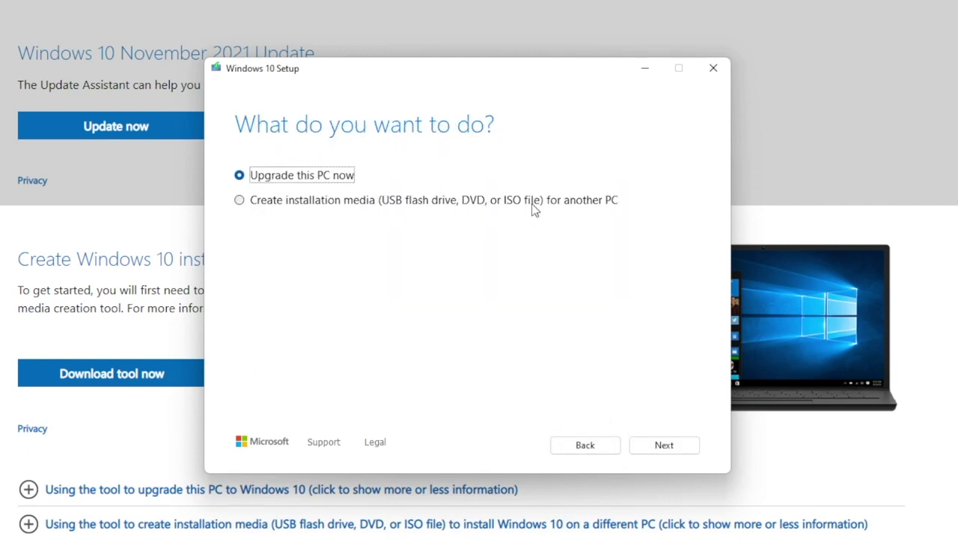
left_click(241, 201)
left_click(662, 445)
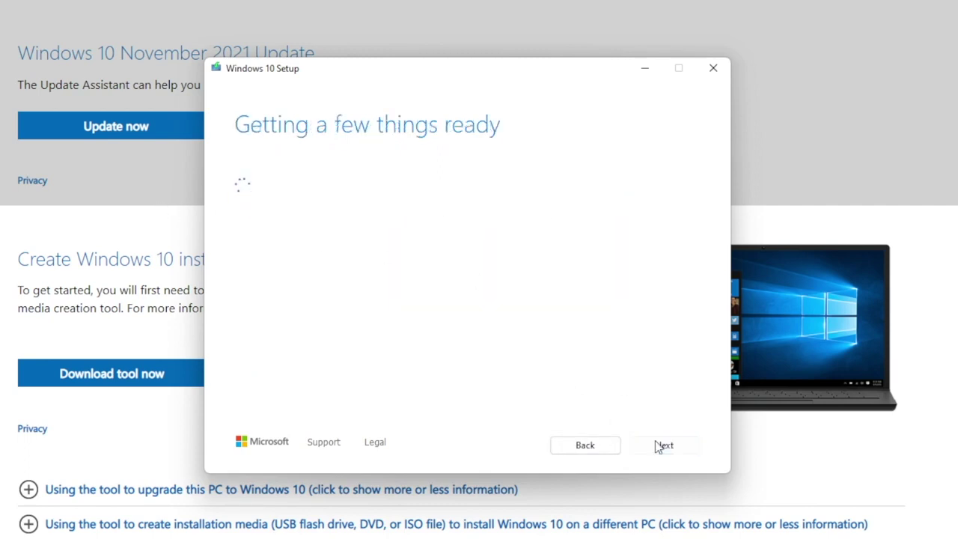
left_click(650, 446)
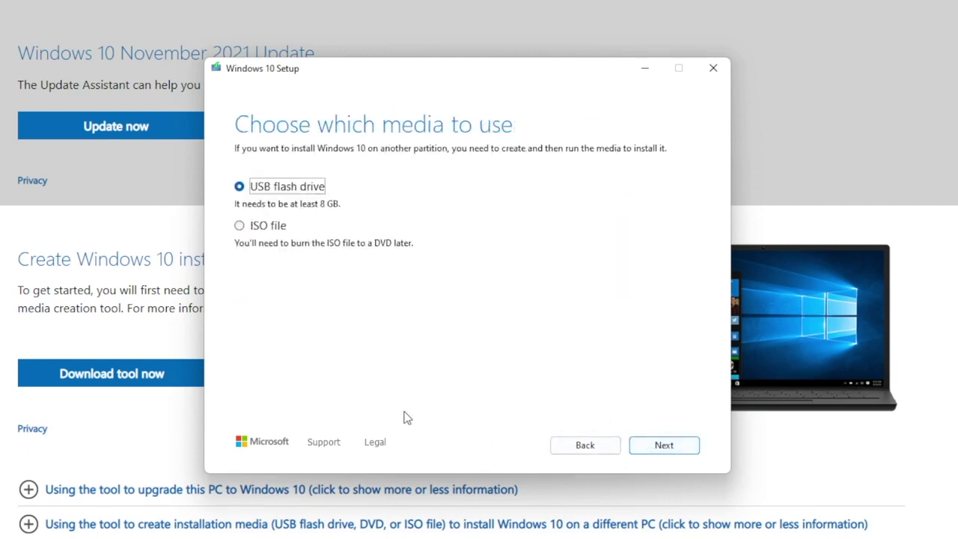
left_click(240, 226)
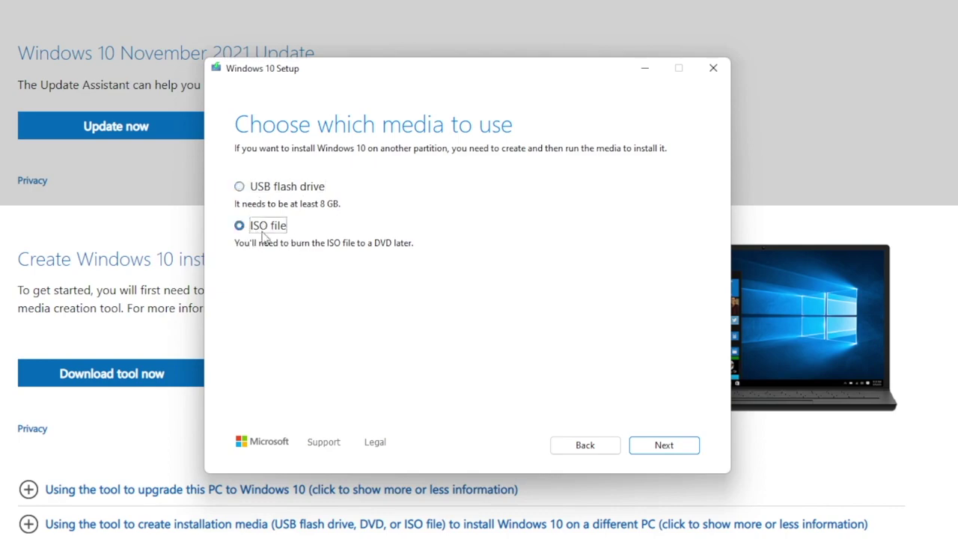
Step: Look at Downloads as the ISO save location, cancel, and move VirtualBox Manager onto the desktop
left_click(662, 445)
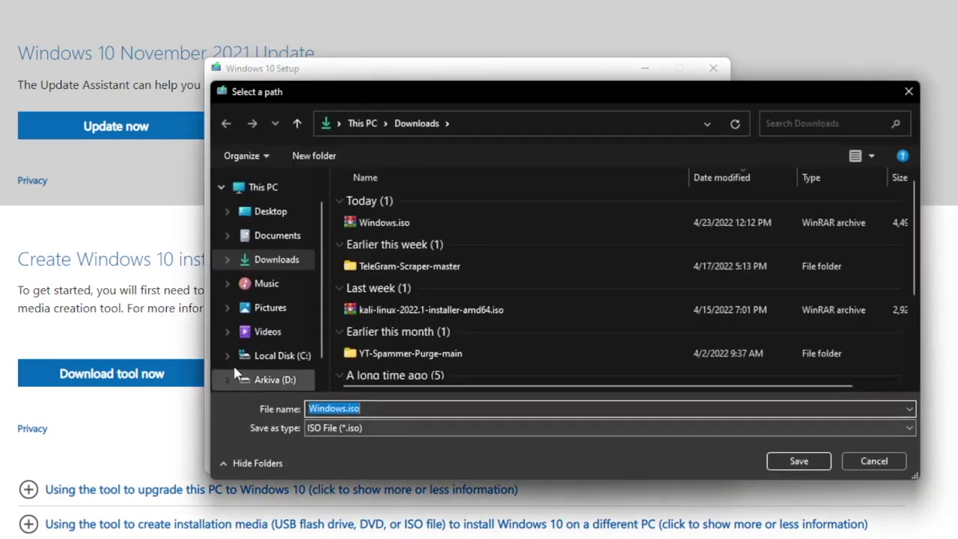
scroll(410, 334, "down", 3)
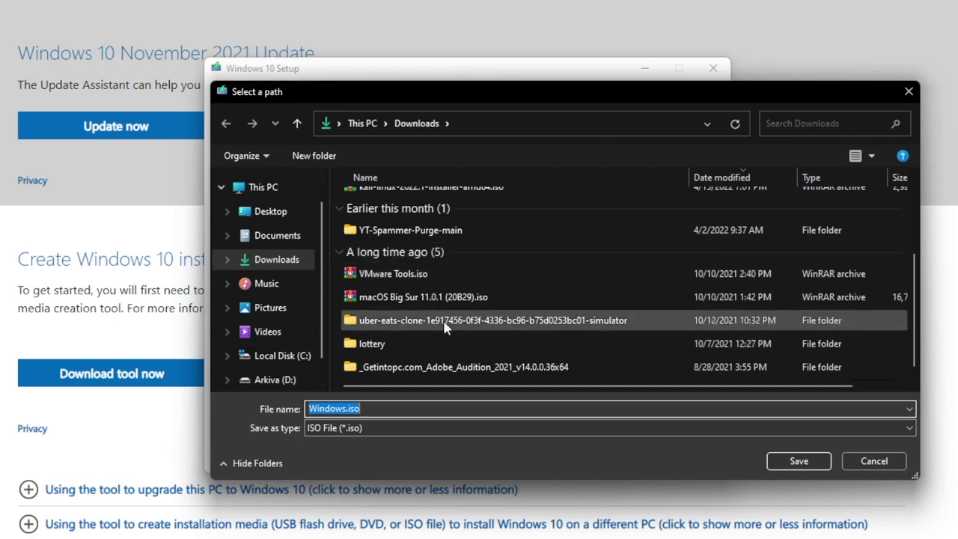
scroll(441, 329, "up", 3)
left_click(275, 260)
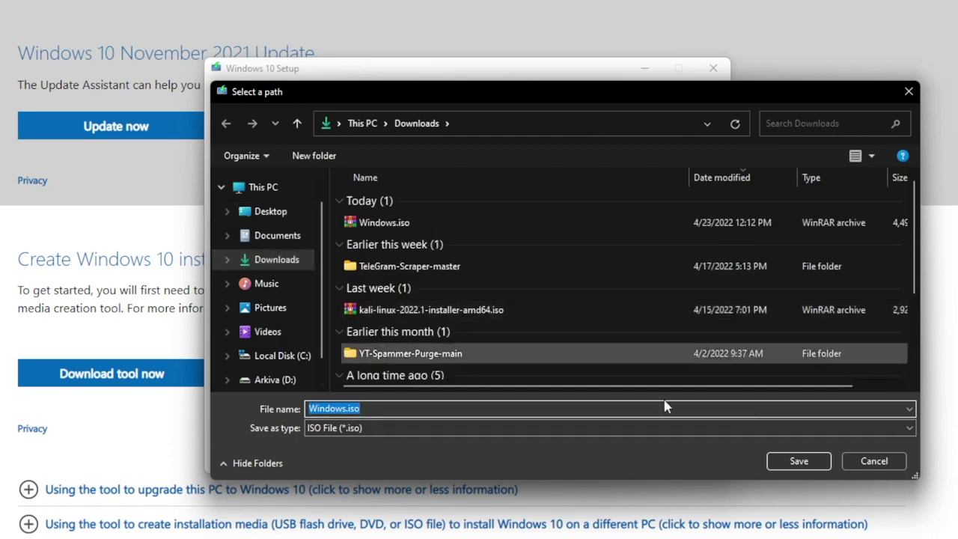
left_click(872, 461)
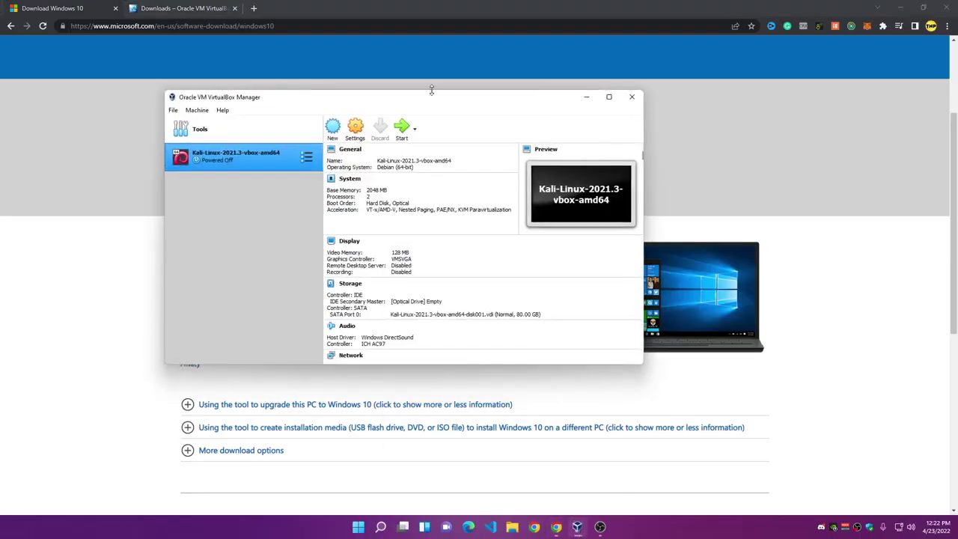
left_click_drag(431, 90, 493, 87)
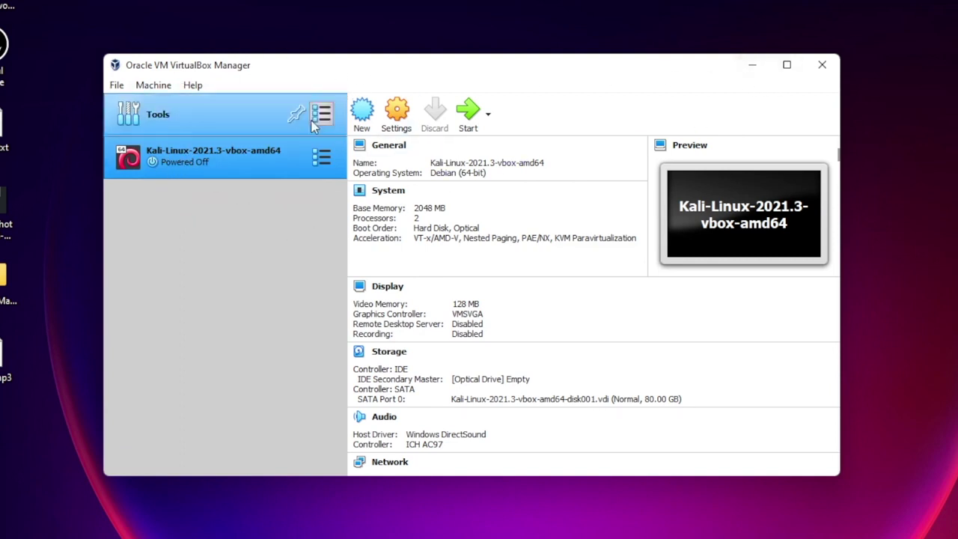
Step: Create a new VM named 'windows' with type Microsoft Windows and version Windows 10 (64-bit)
left_click(363, 113)
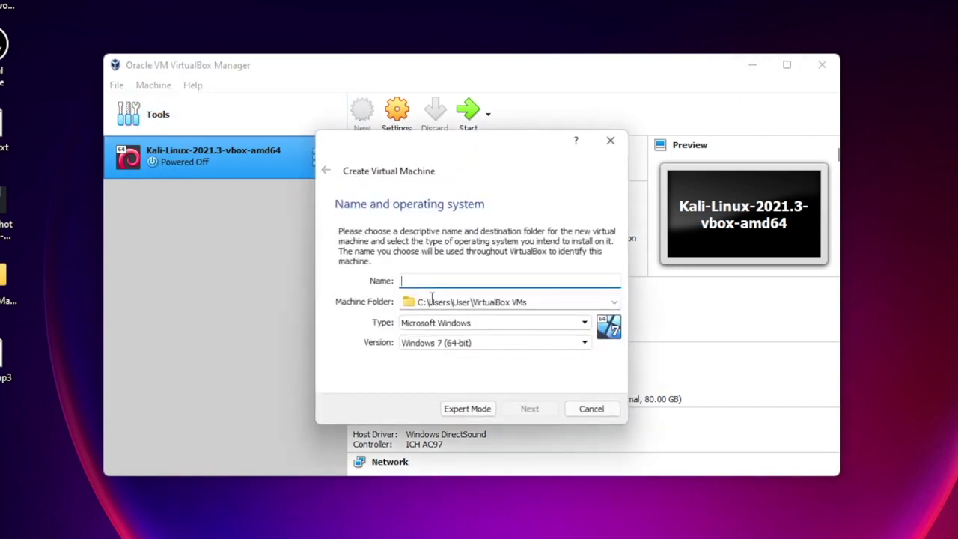
type("windows")
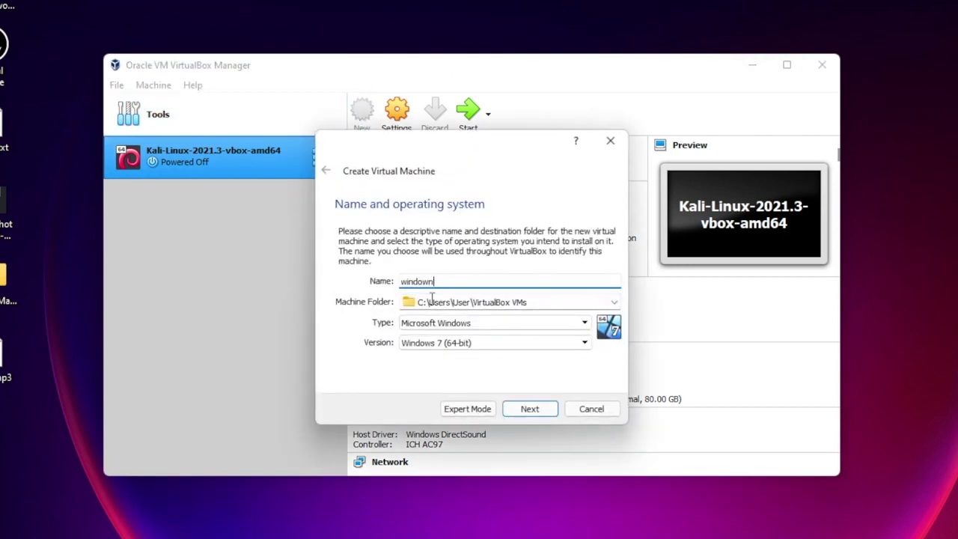
left_click(541, 303)
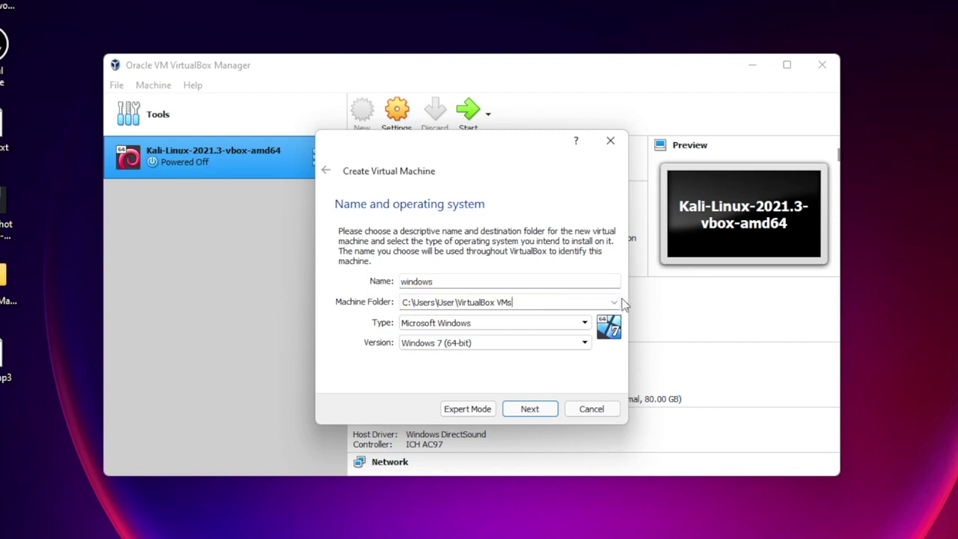
left_click(478, 325)
left_click(479, 325)
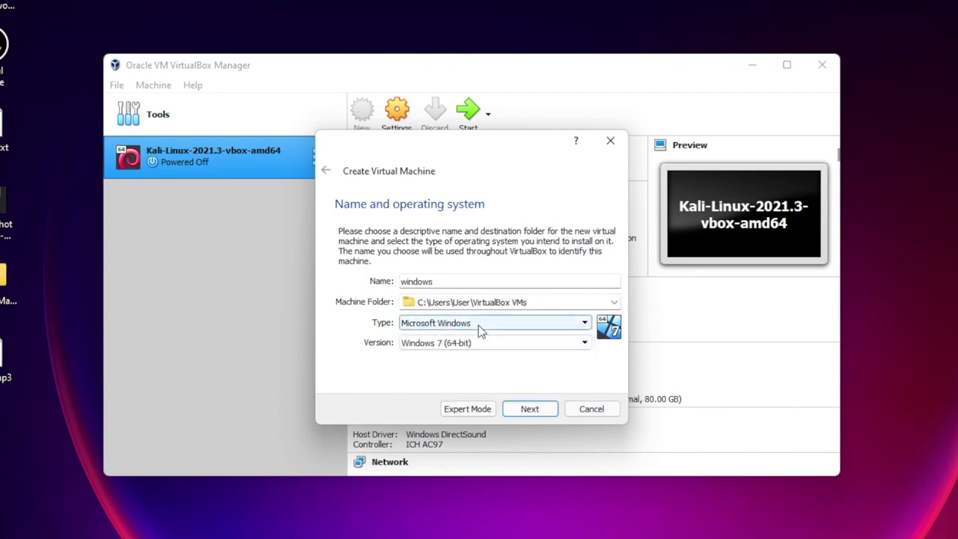
left_click(473, 343)
scroll(457, 397, "down", 2)
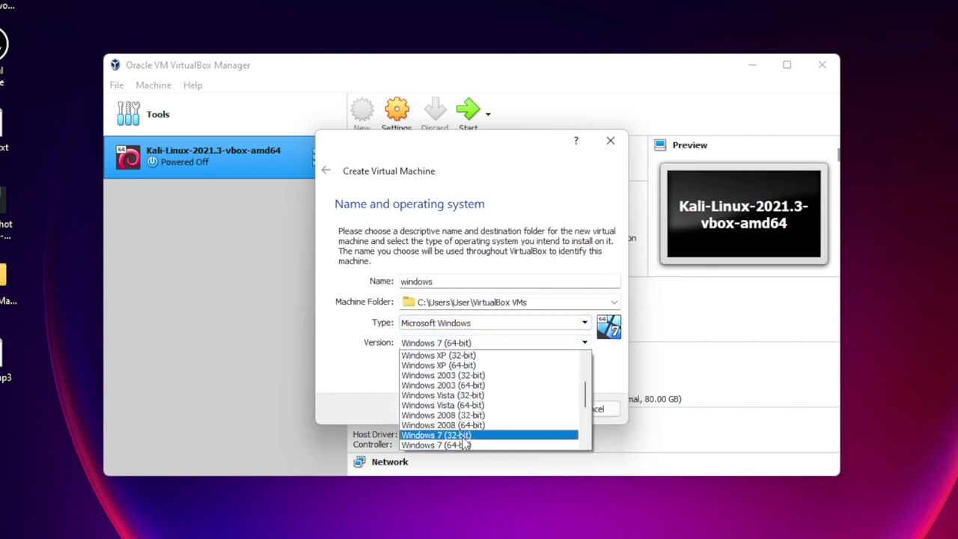
scroll(453, 447, "down", 4)
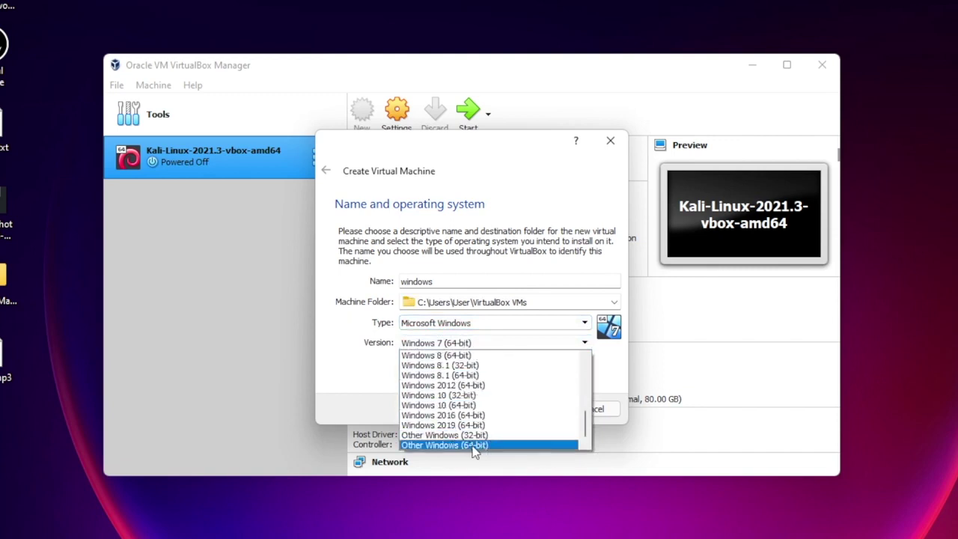
left_click(462, 408)
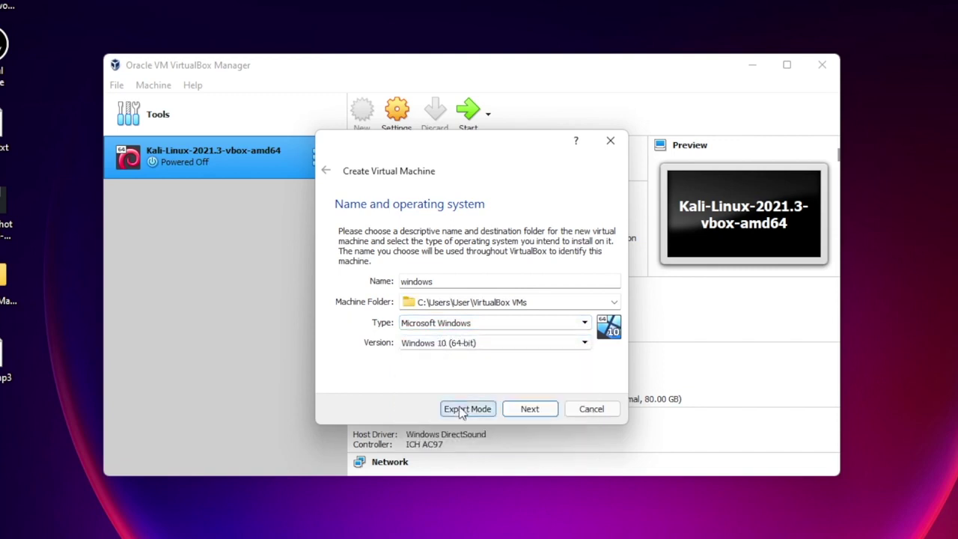
left_click(527, 410)
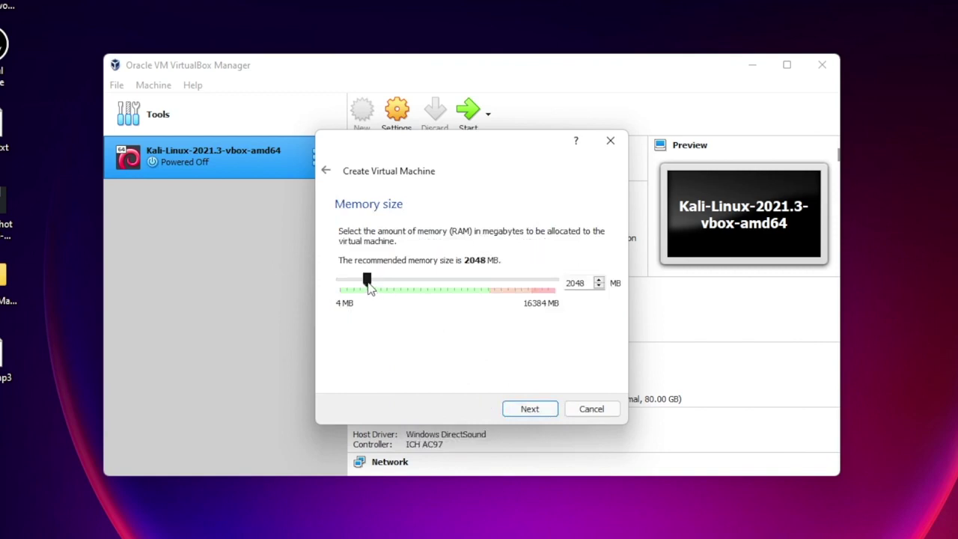
Step: Give the VM 10008 MB memory and a dynamically allocated 20.13 GB VDI disk, and create it
left_click_drag(373, 289, 477, 290)
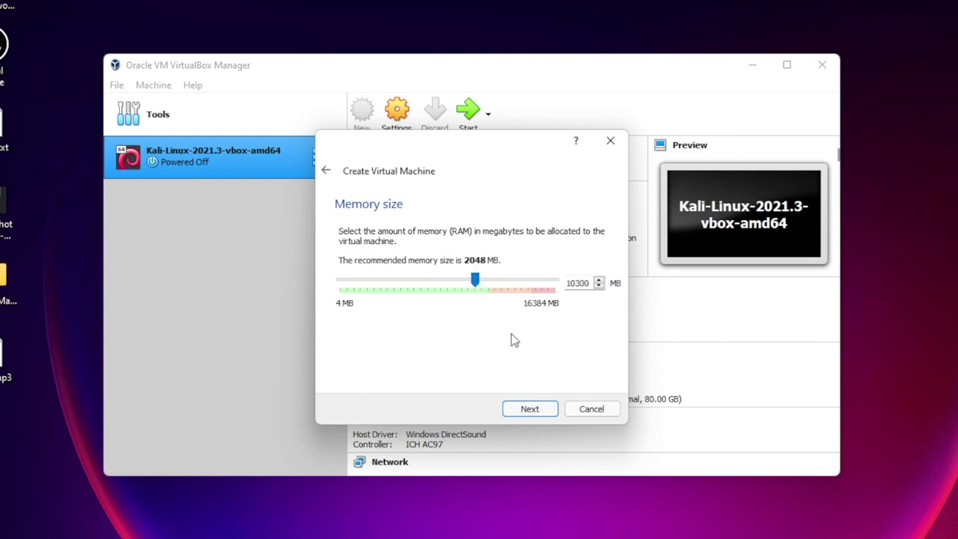
left_click(529, 410)
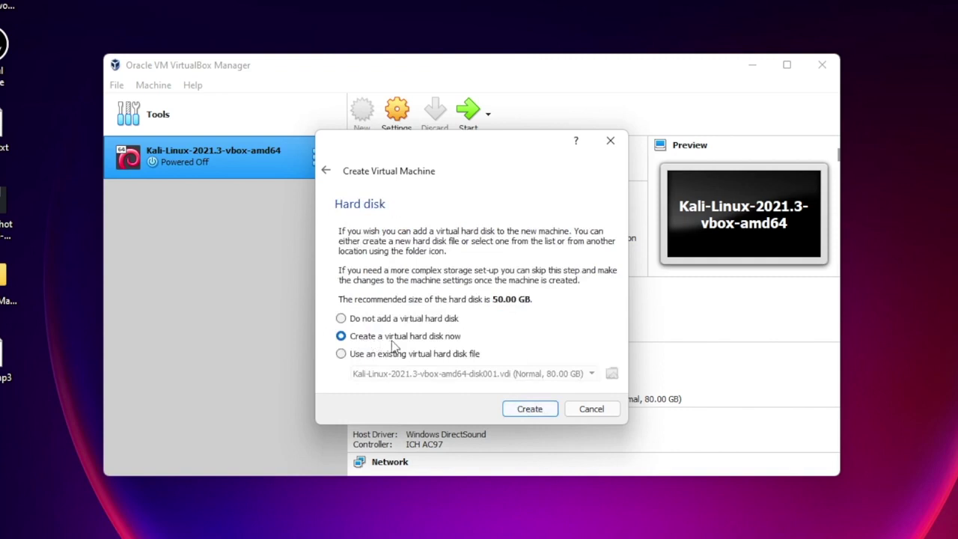
left_click(528, 408)
left_click(536, 437)
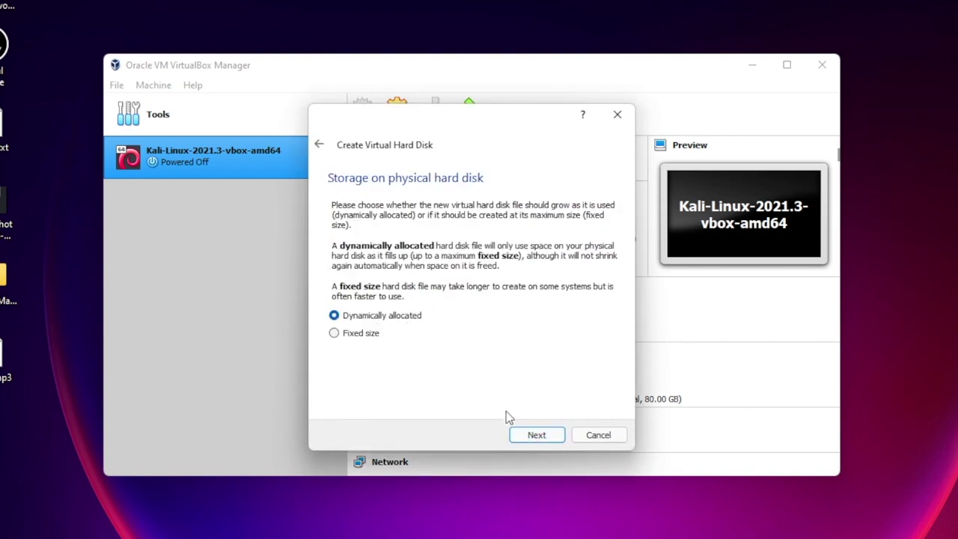
left_click(522, 435)
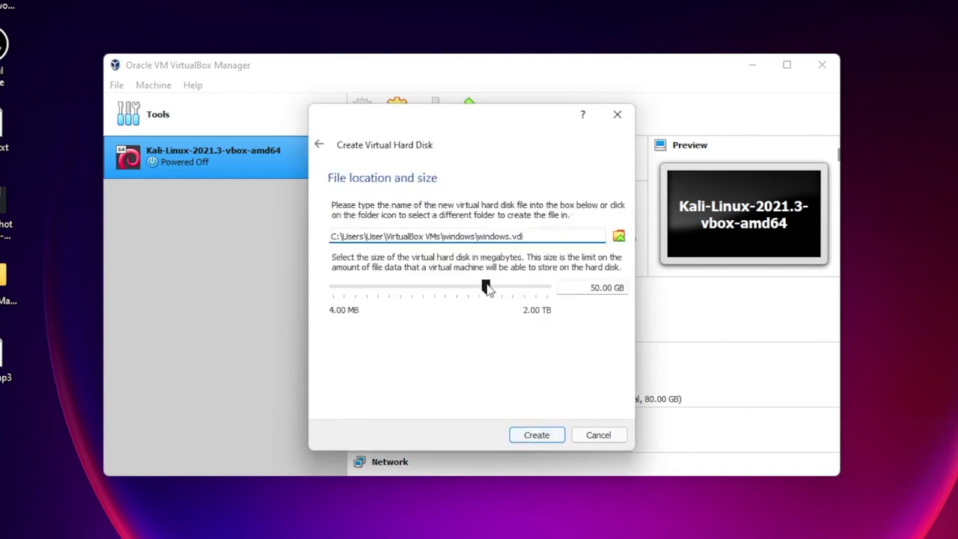
mouse_move(486, 288)
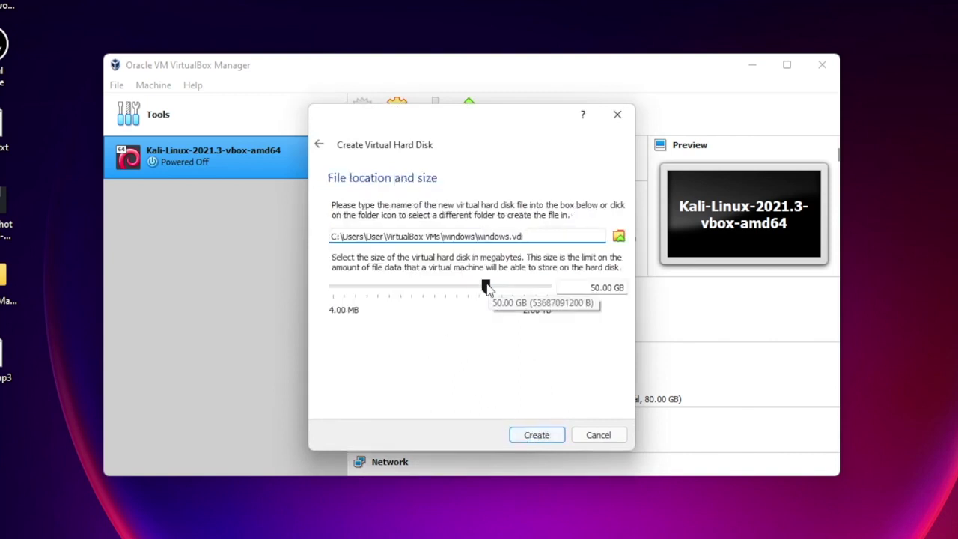
left_click_drag(487, 287, 474, 292)
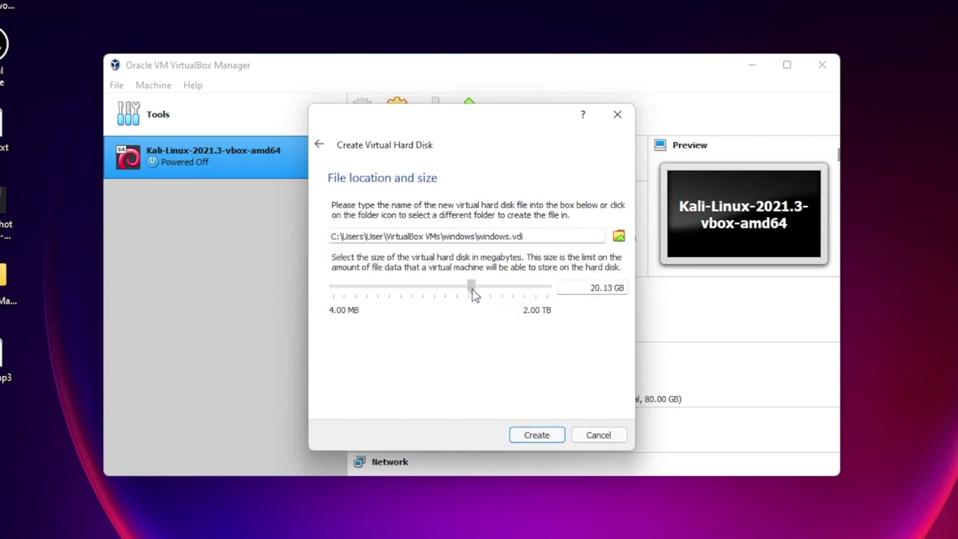
left_click(536, 435)
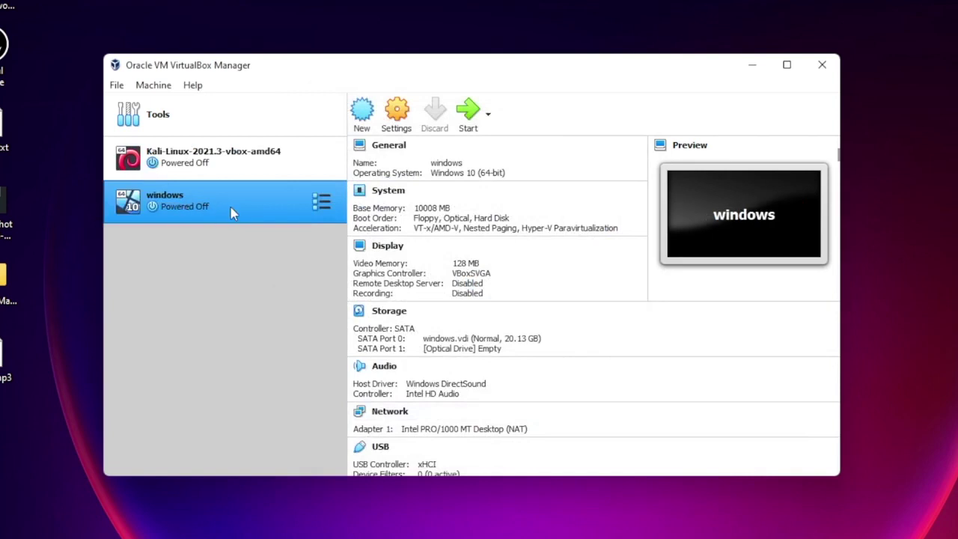
Step: In the windows VM's settings, set 5 processors and 128 MB video memory
left_click(396, 113)
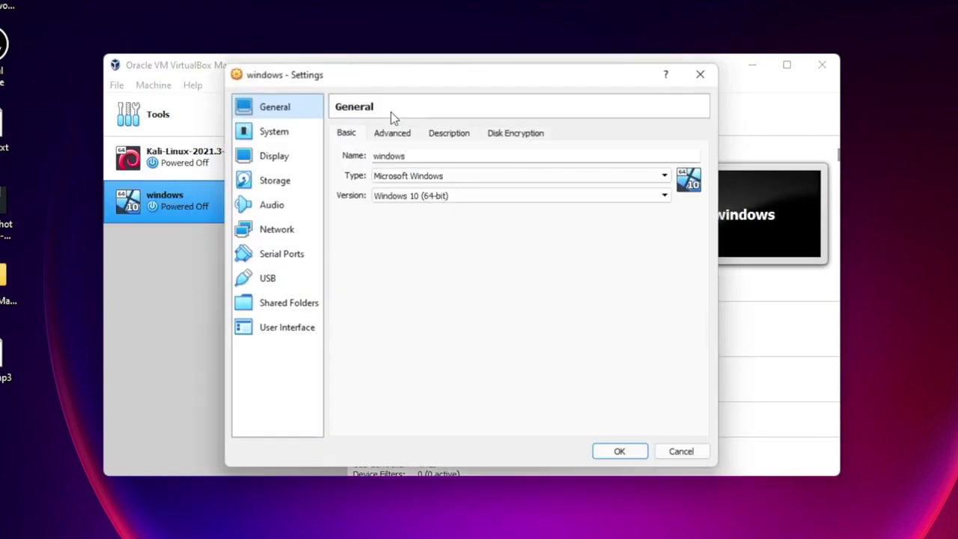
left_click(268, 135)
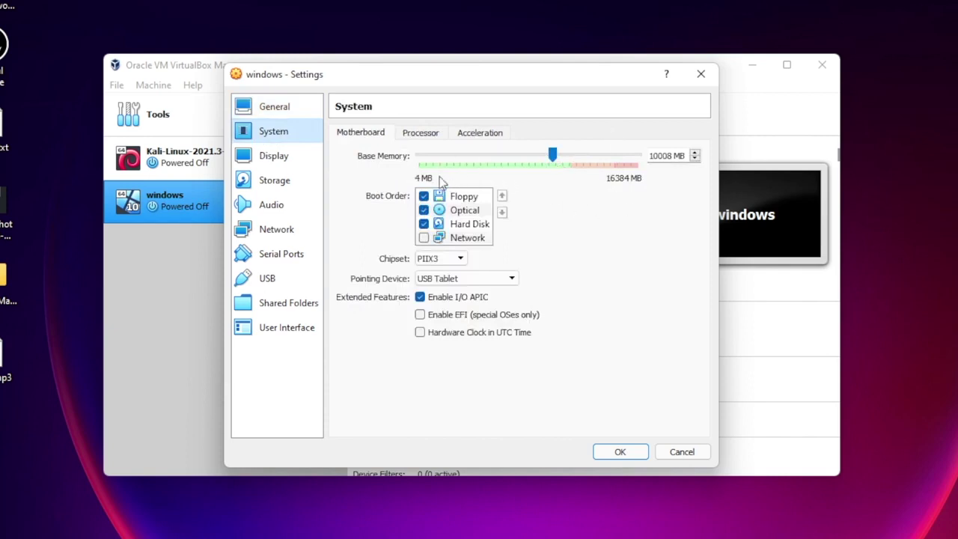
left_click(414, 134)
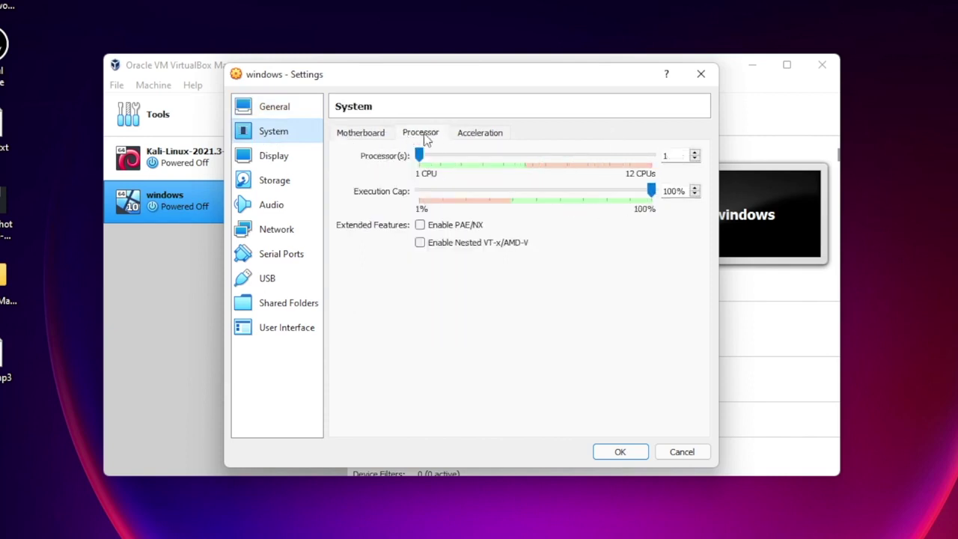
left_click(419, 155)
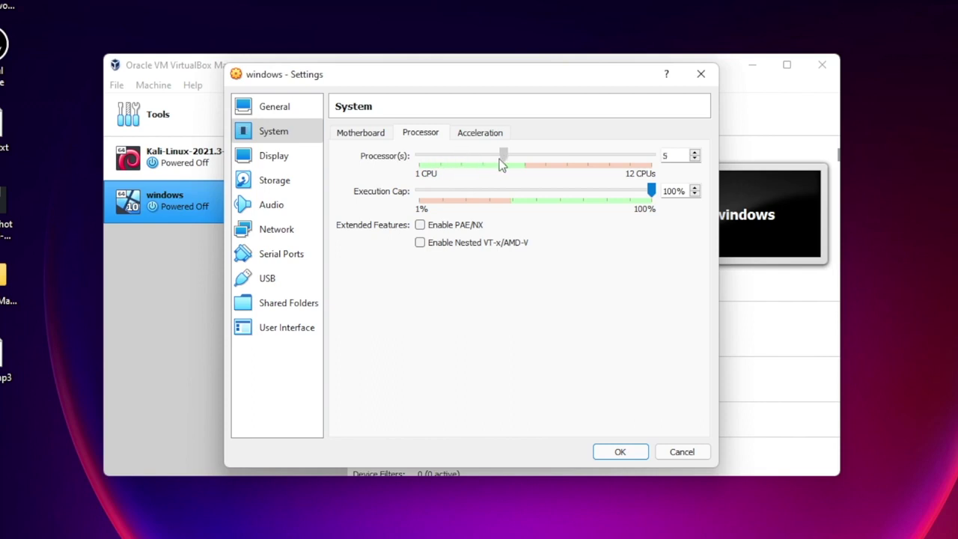
left_click_drag(501, 164, 505, 165)
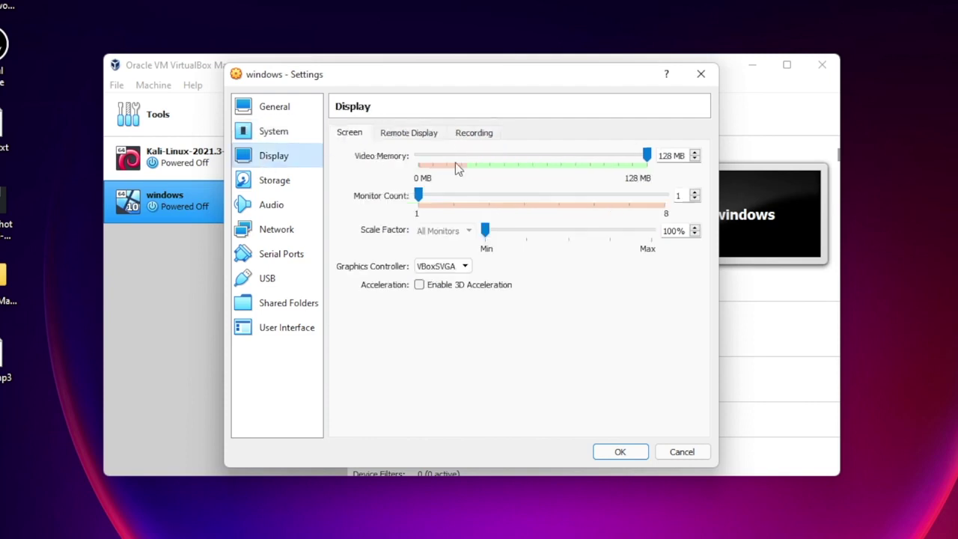
left_click_drag(645, 156, 673, 158)
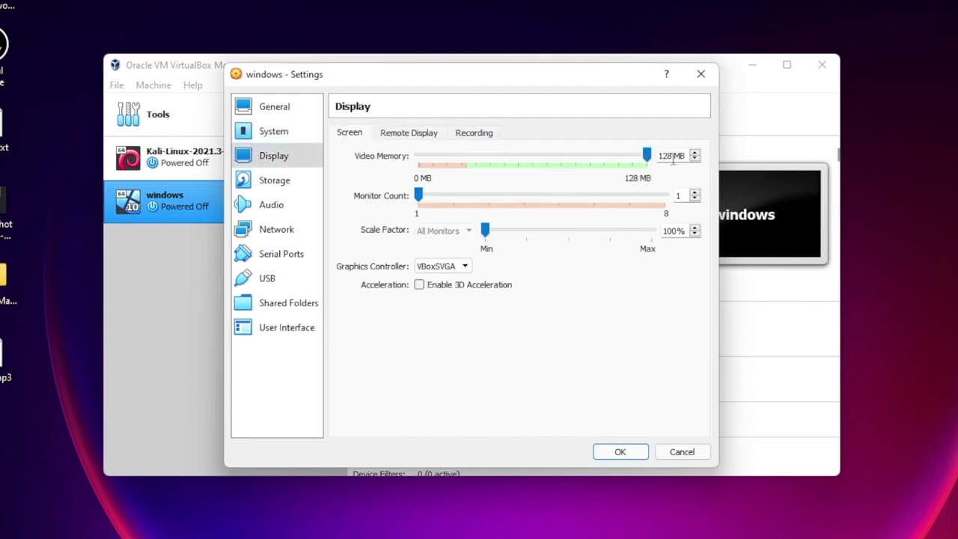
left_click(271, 185)
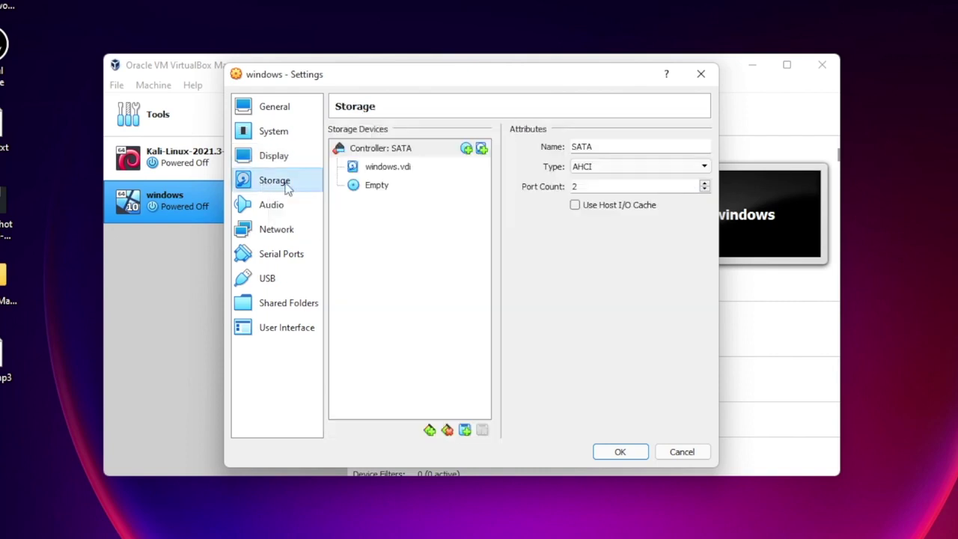
Step: Mount Downloads\Windows.iso (4.28 GB) in the windows VM's empty optical drive
left_click(378, 187)
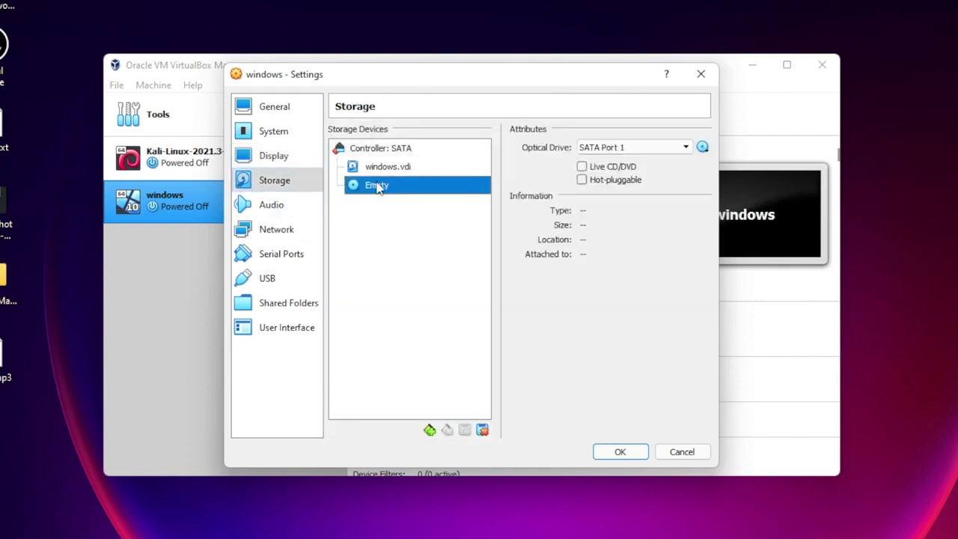
left_click(703, 149)
left_click(737, 183)
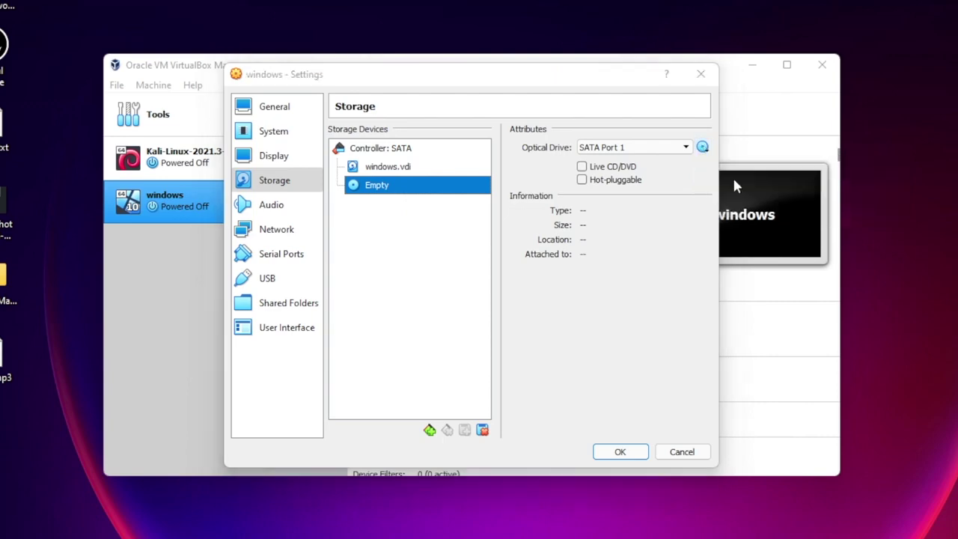
left_click(288, 241)
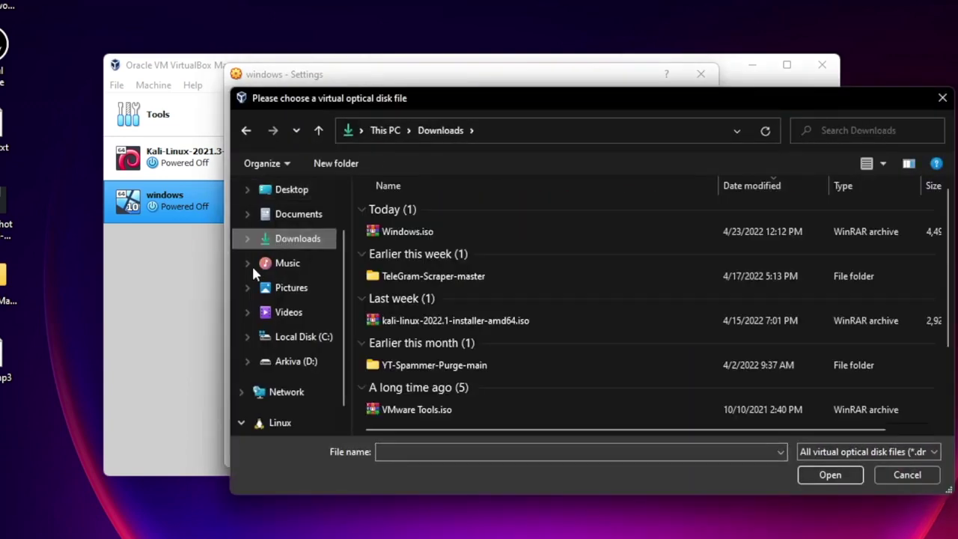
left_click(446, 234)
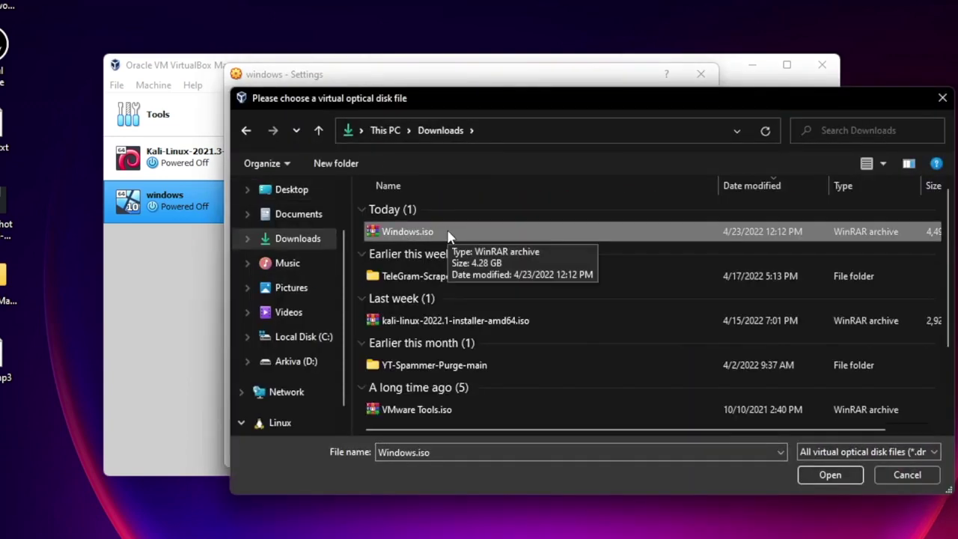
double_click(448, 235)
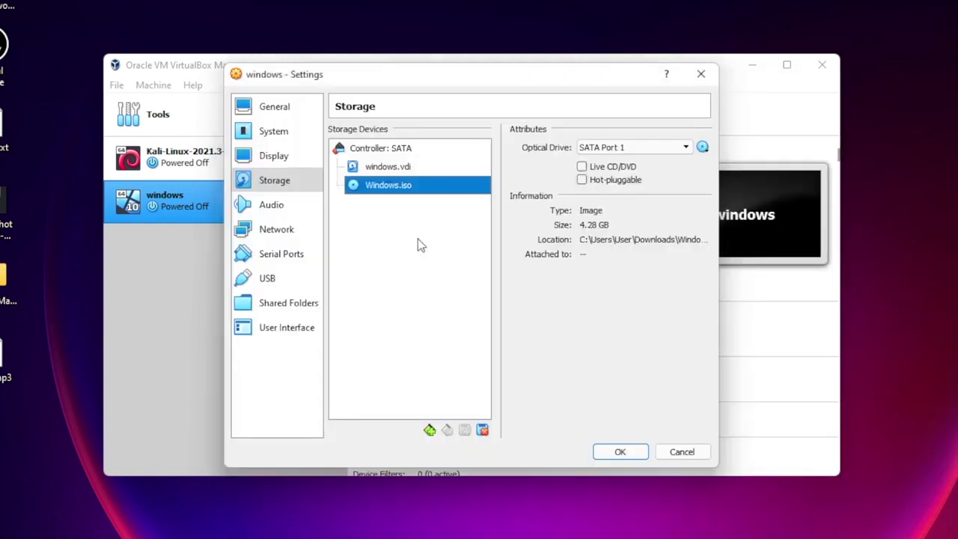
Step: Glance through the Serial Ports, USB and User Interface pages, then save the settings
left_click(275, 256)
left_click(272, 278)
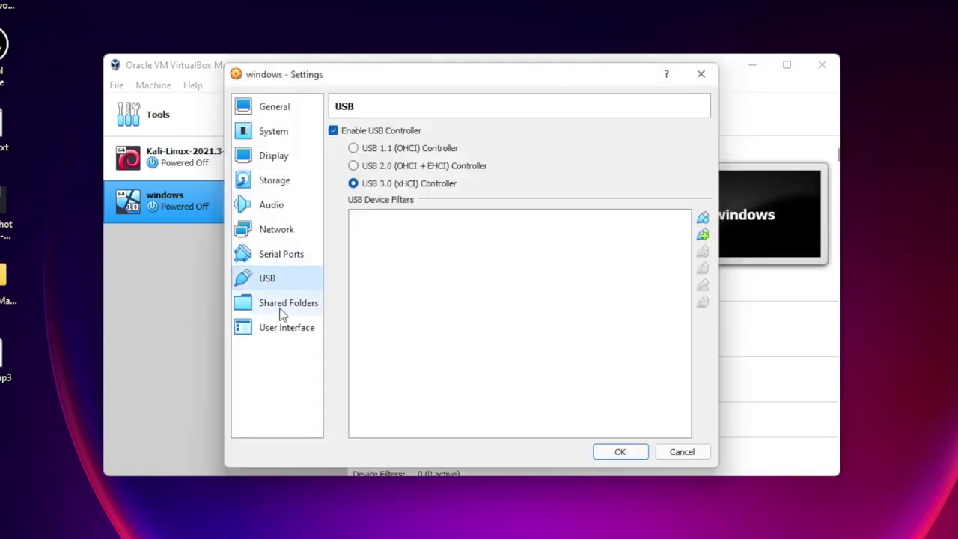
left_click(278, 329)
left_click(619, 453)
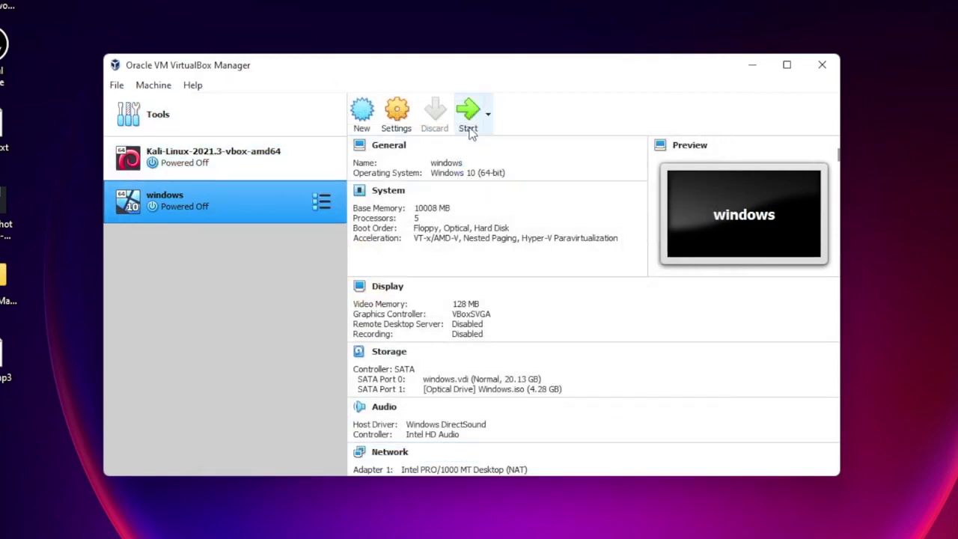
Step: Start the windows VM booting from Windows.iso and maximize its window
left_click(469, 114)
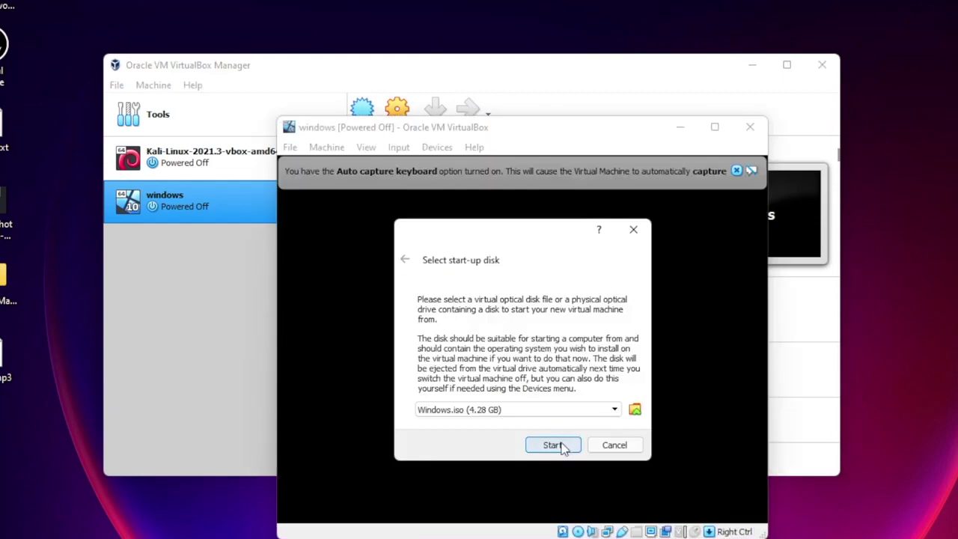
left_click(555, 443)
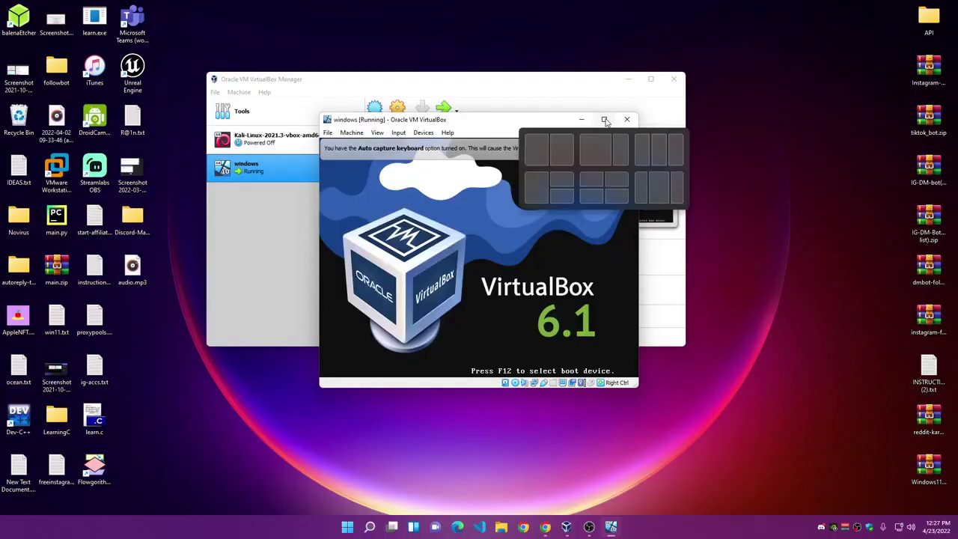
left_click(715, 127)
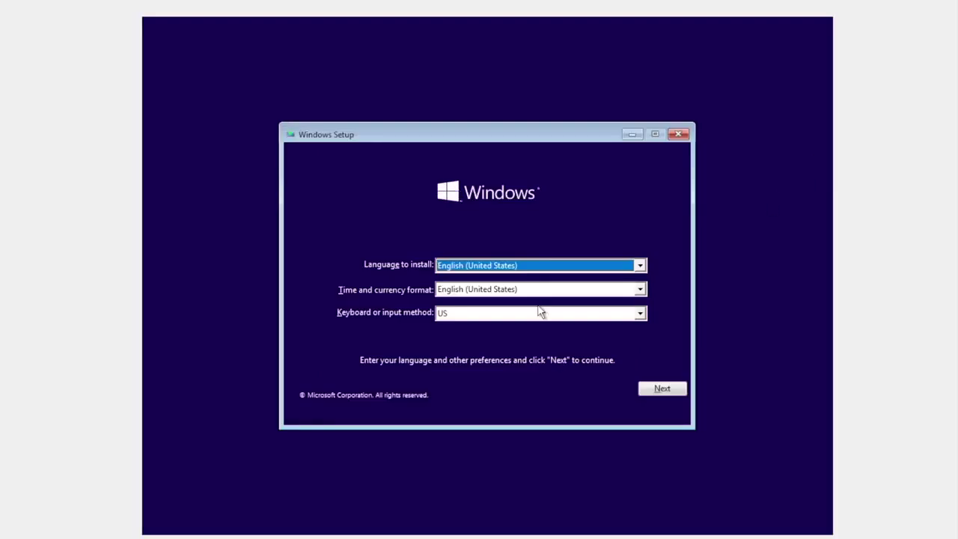
Step: Keep default language settings, begin installation without a product key, and choose Windows 10 Pro
left_click(662, 388)
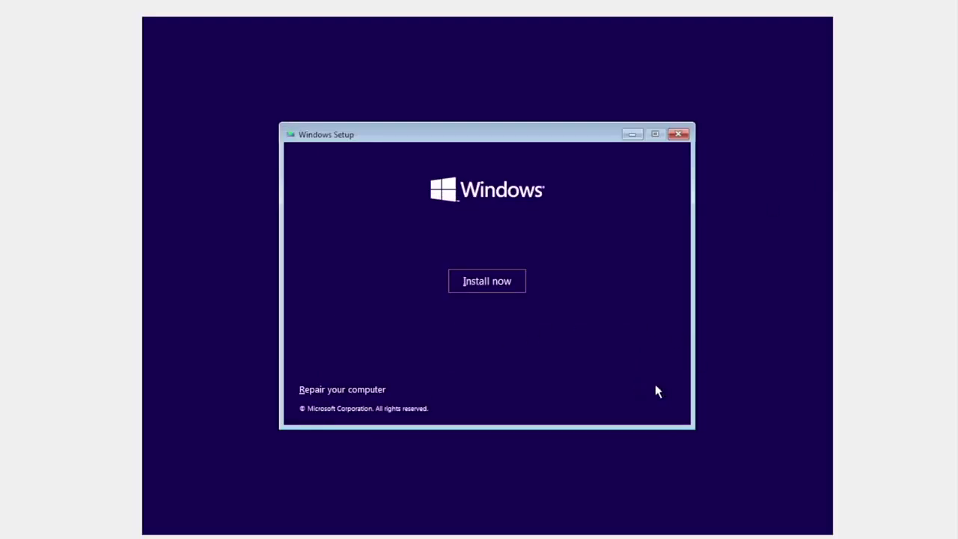
left_click(489, 283)
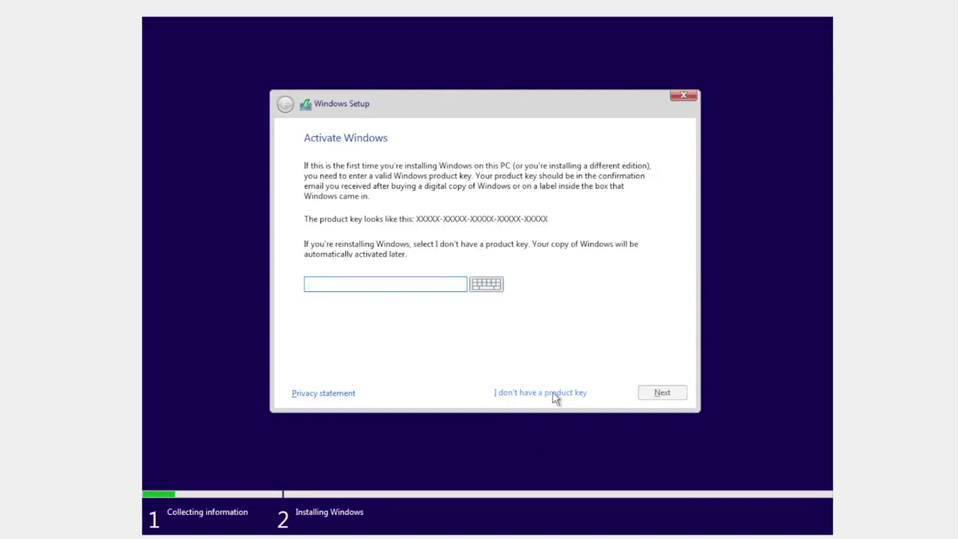
left_click(552, 394)
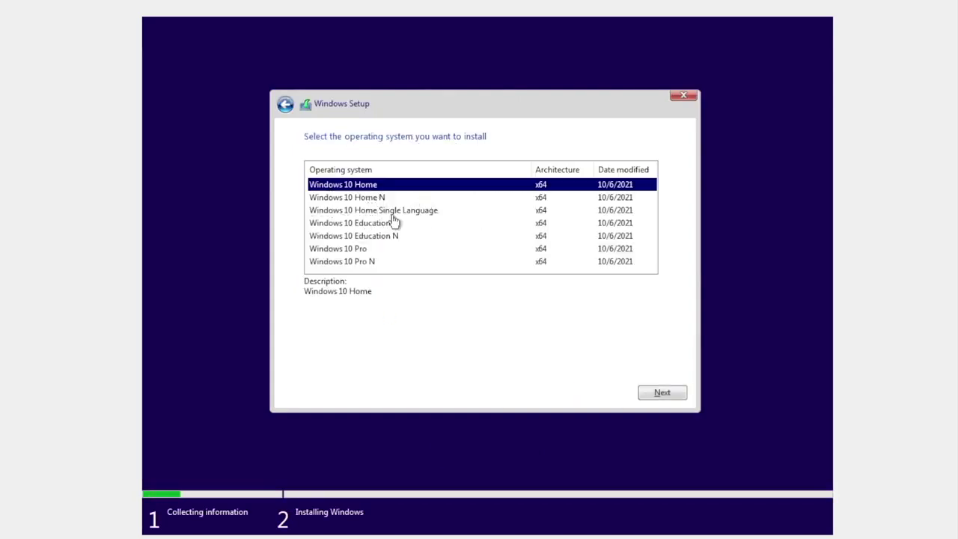
left_click(363, 253)
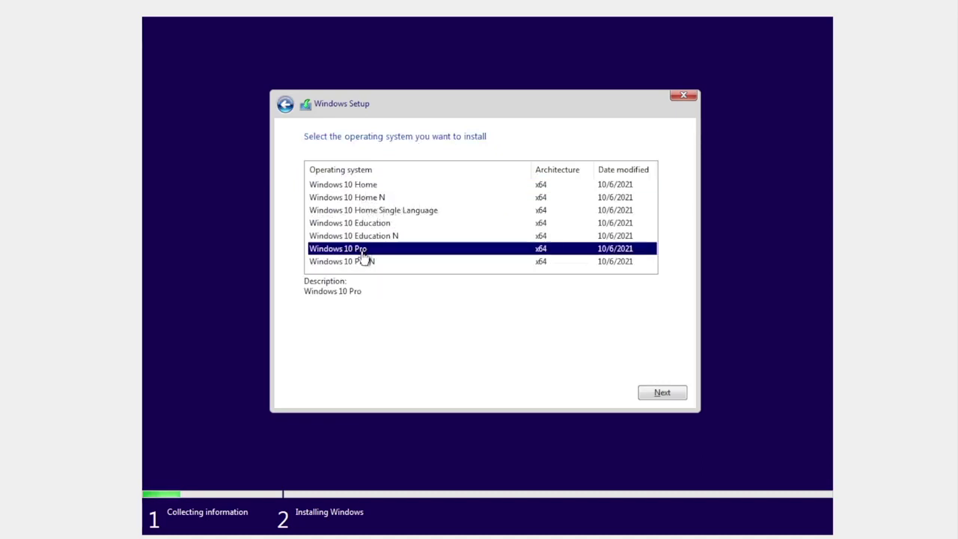
left_click(674, 399)
Step: Accept the license and custom-install Windows onto the 20.1 GB unallocated drive
left_click(309, 361)
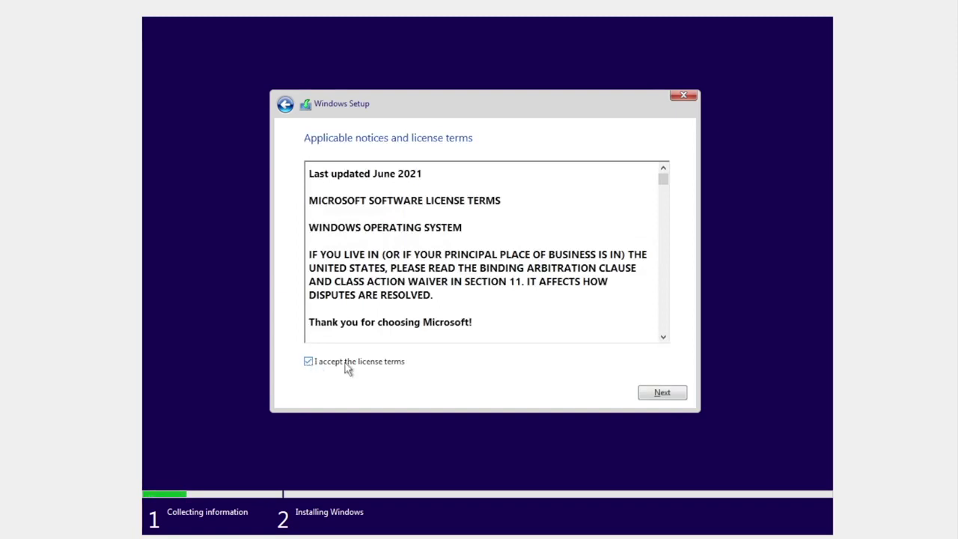
left_click(663, 400)
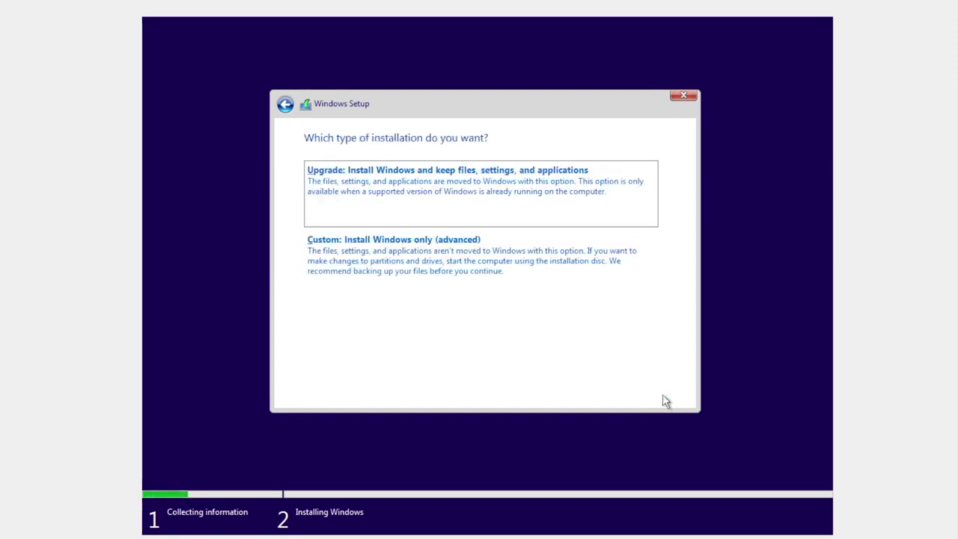
left_click(384, 274)
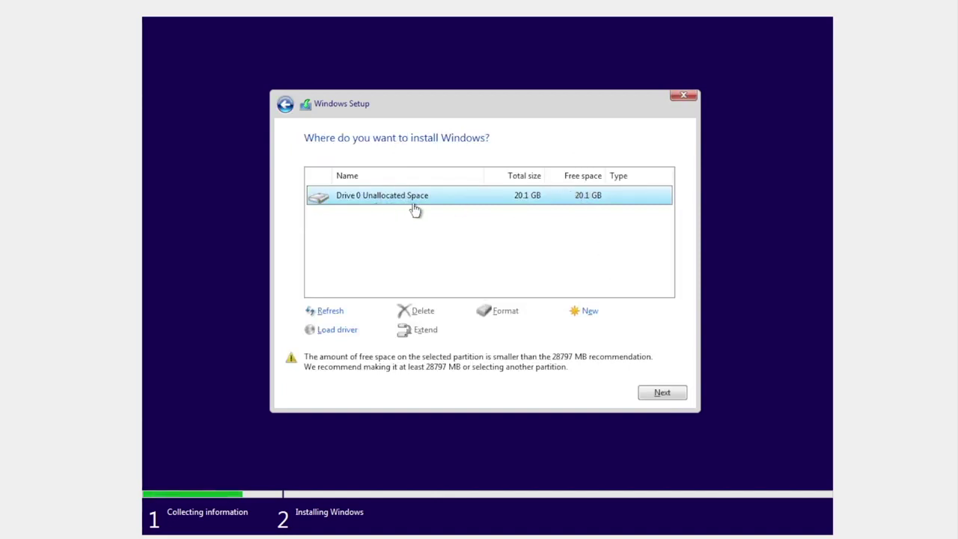
left_click(664, 393)
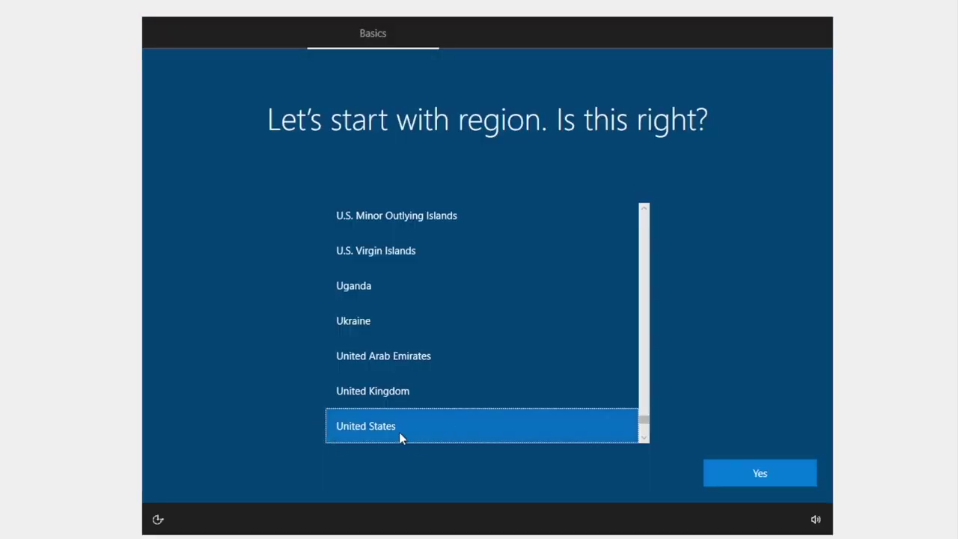
Step: Confirm United States region and the suggested keyboard, skipping a second layout
left_click(776, 479)
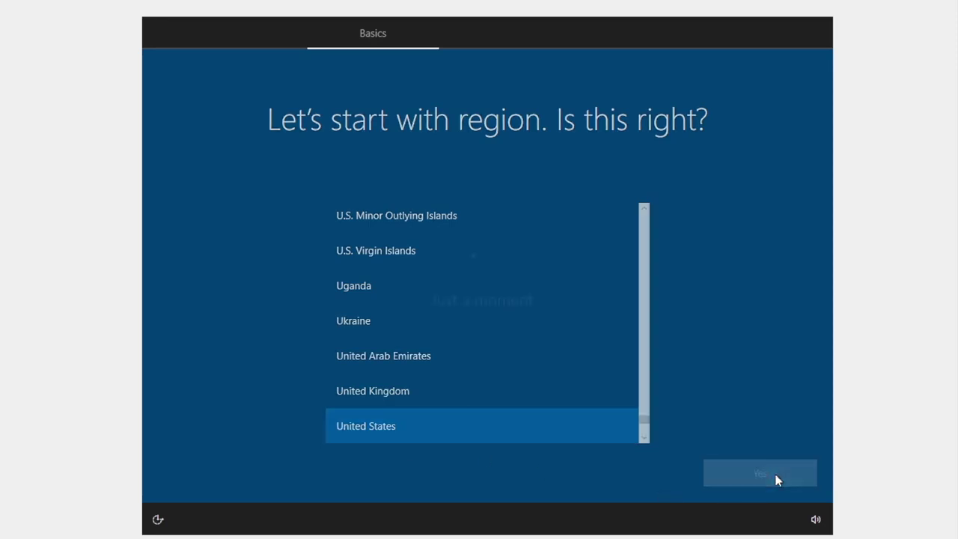
left_click(737, 468)
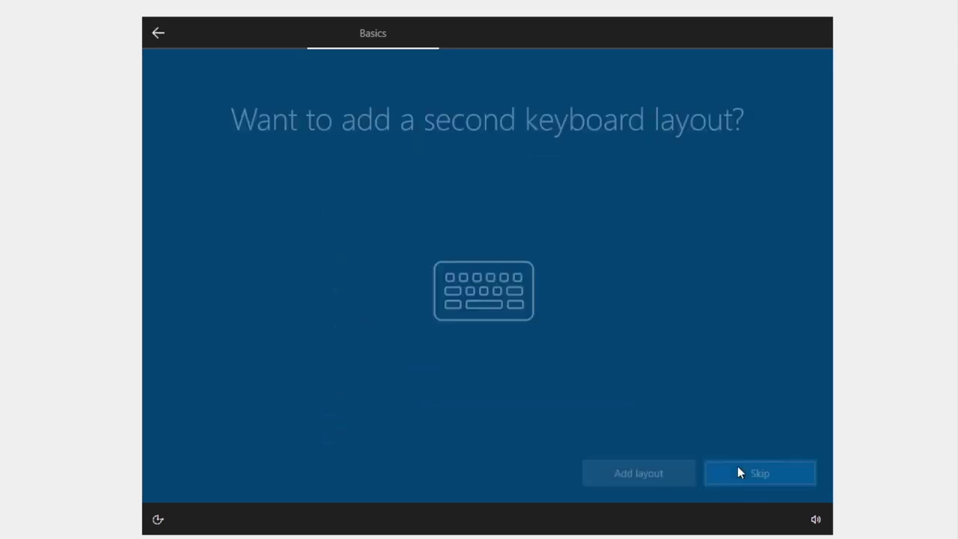
left_click(751, 474)
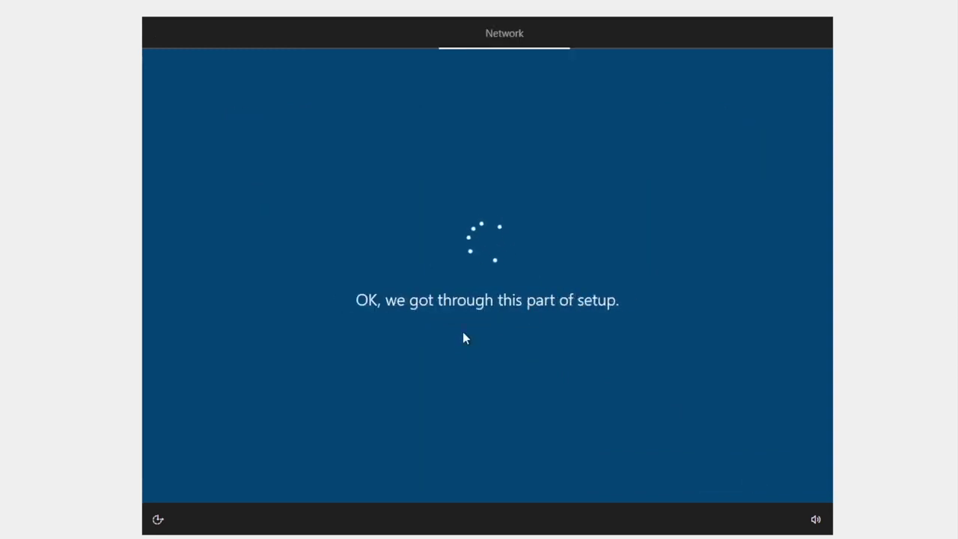
Step: Set up for personal use with an offline account and the limited experience
left_click(369, 229)
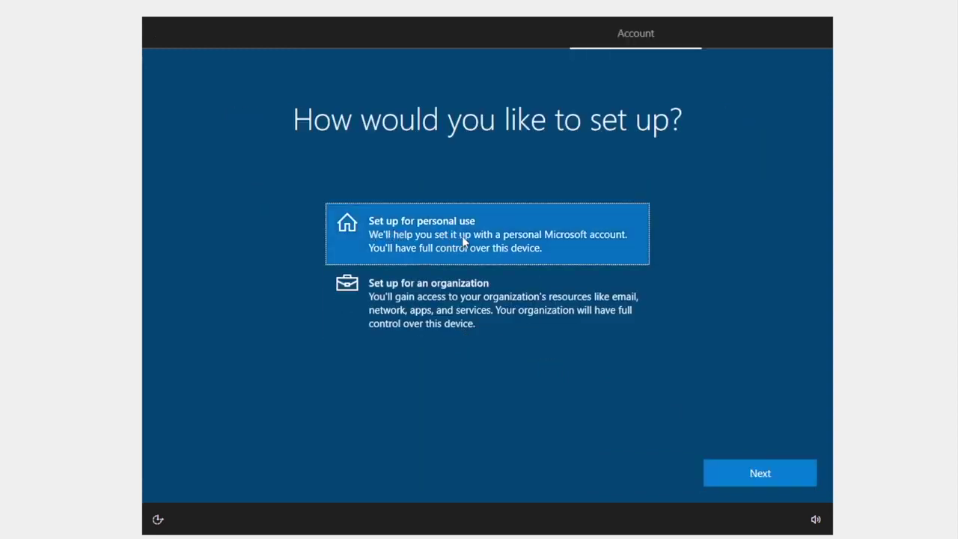
left_click(732, 467)
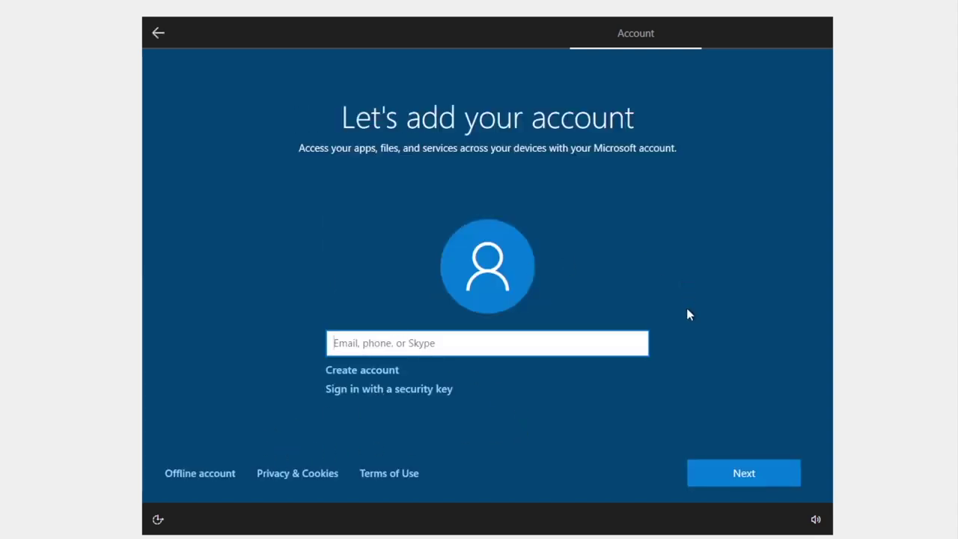
left_click(206, 479)
left_click(222, 478)
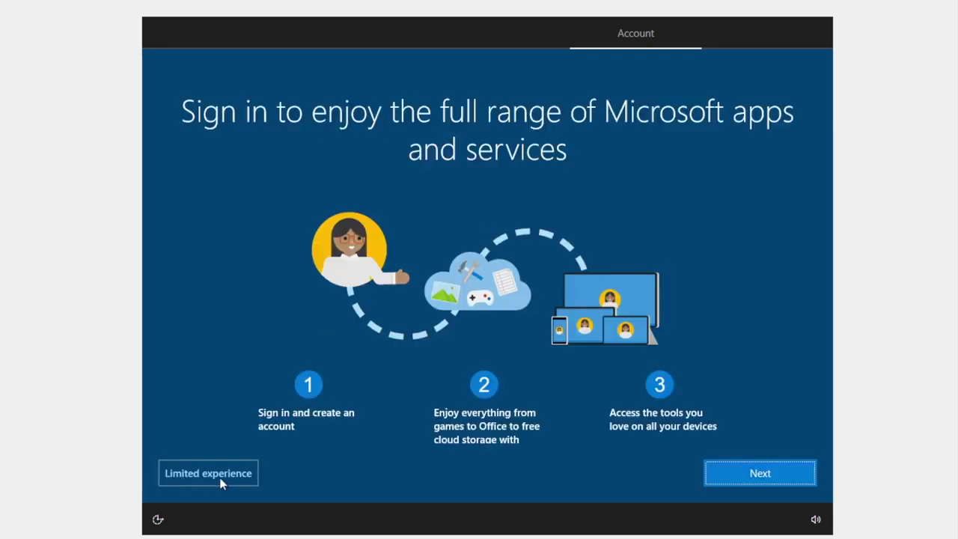
left_click(221, 479)
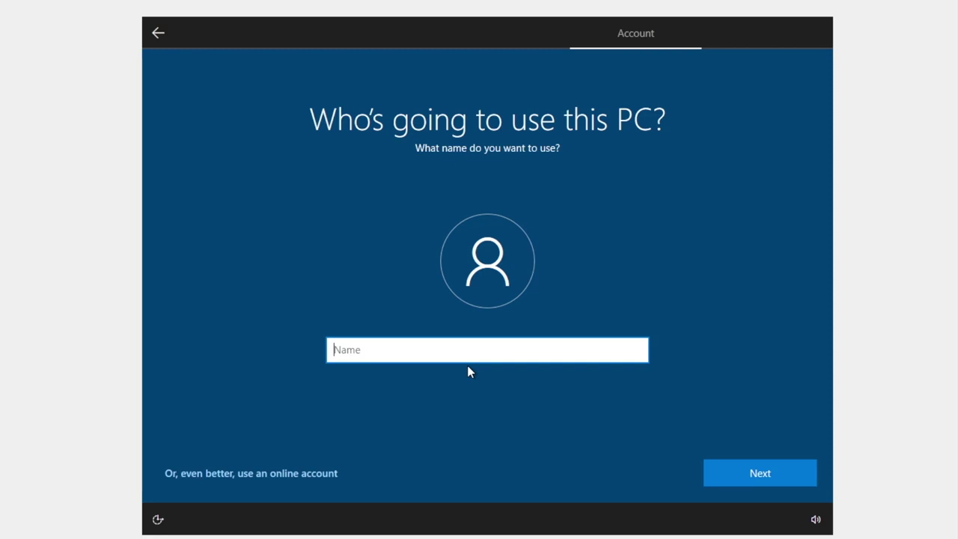
Step: Enter the local account user name, then enter and confirm its password
type("rock")
left_click(768, 468)
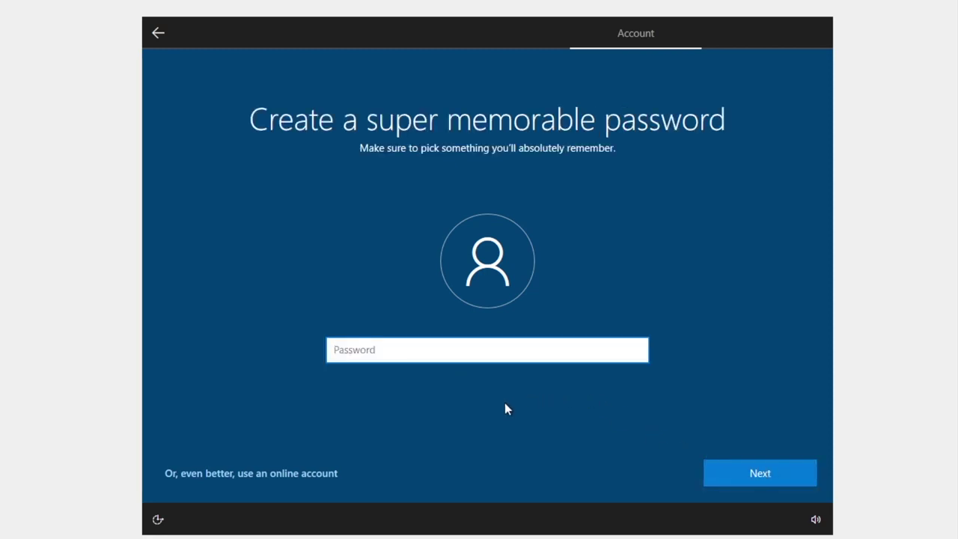
type("••••")
left_click(743, 466)
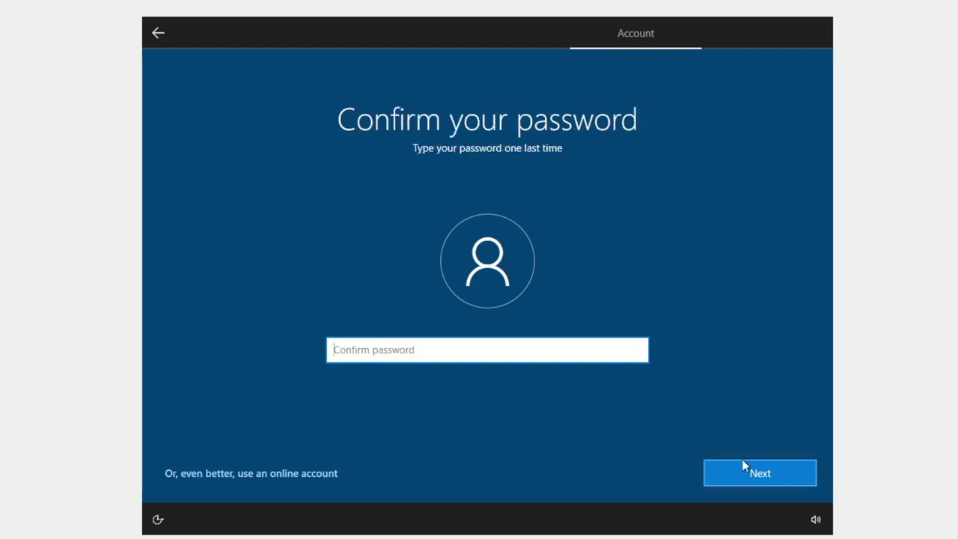
type("••••")
left_click(739, 474)
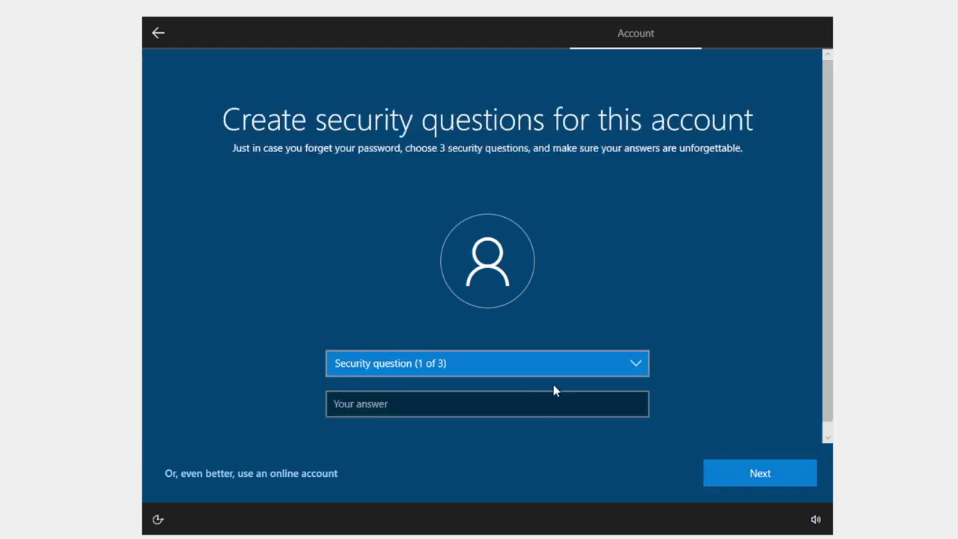
Step: Answer the first pet's name, birth city and childhood nickname security questions
left_click(554, 368)
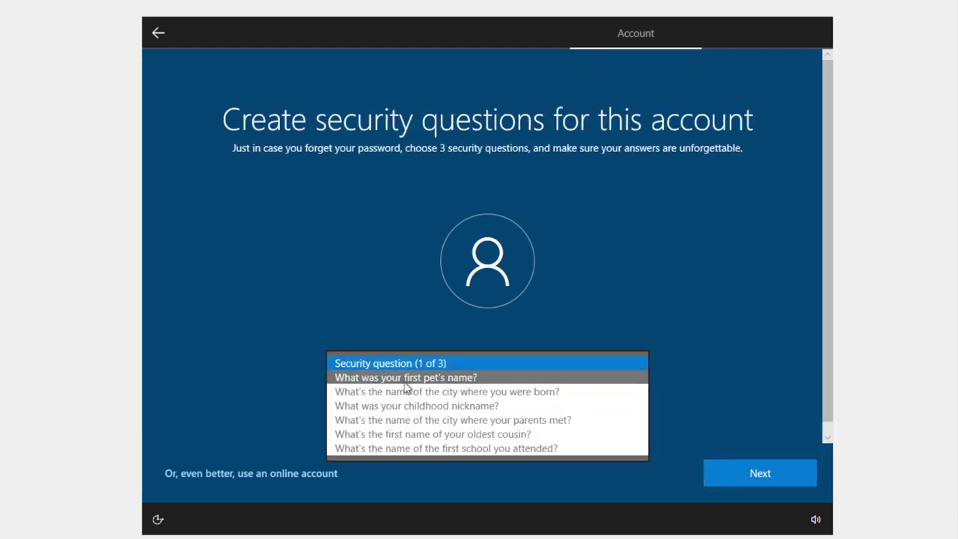
left_click(405, 382)
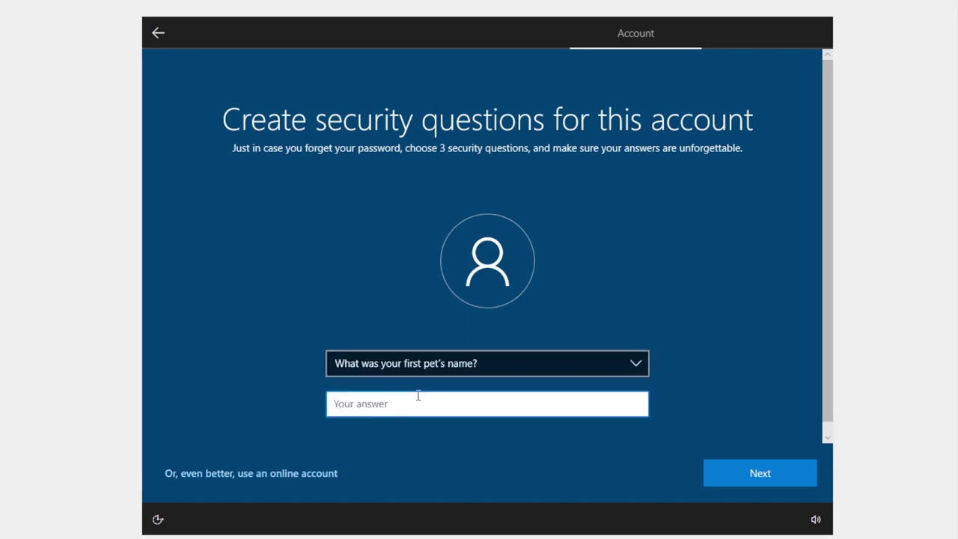
key("Return")
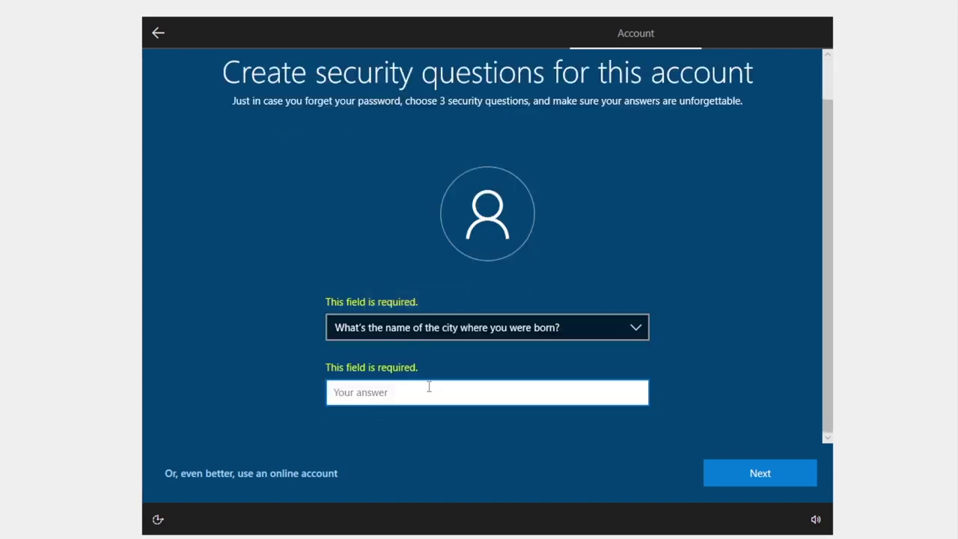
key("Return")
left_click(488, 349)
left_click(439, 398)
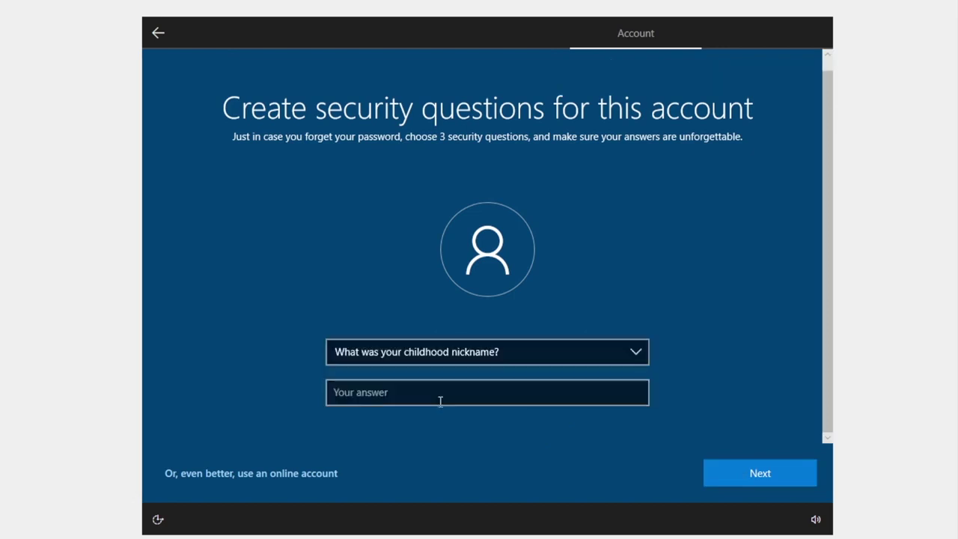
left_click(760, 473)
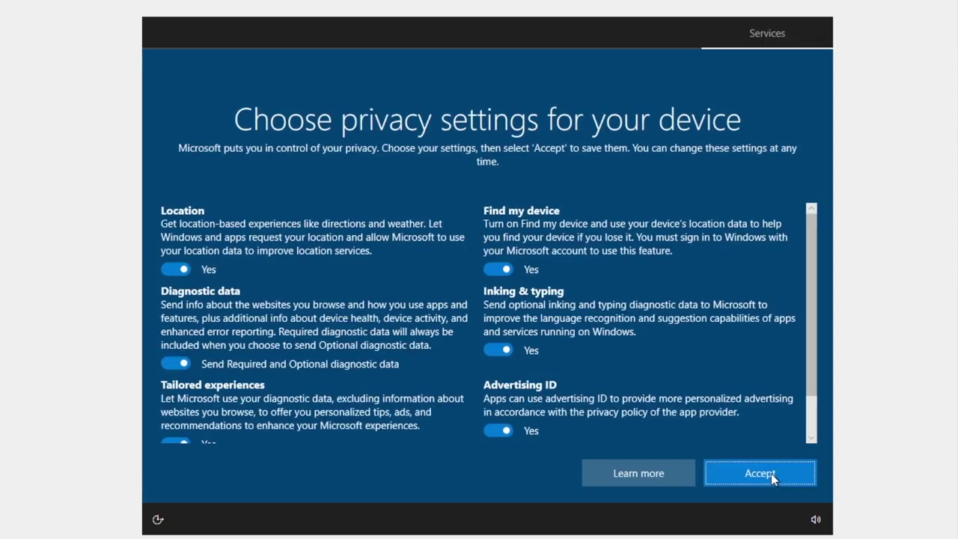
Step: Accept default privacy settings, skip customization and Cortana pages, and cancel closing the VM
scroll(541, 363, "down", 2)
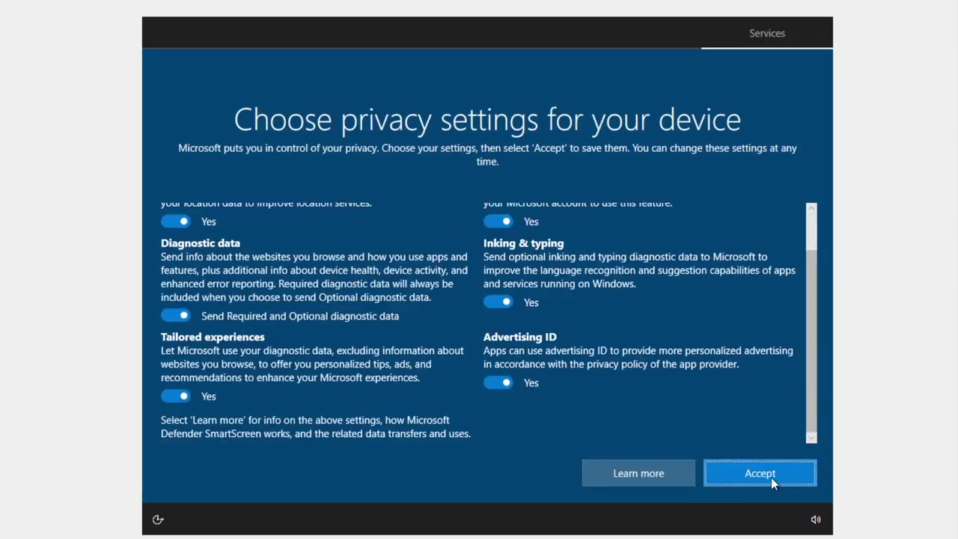
left_click(771, 478)
left_click(662, 476)
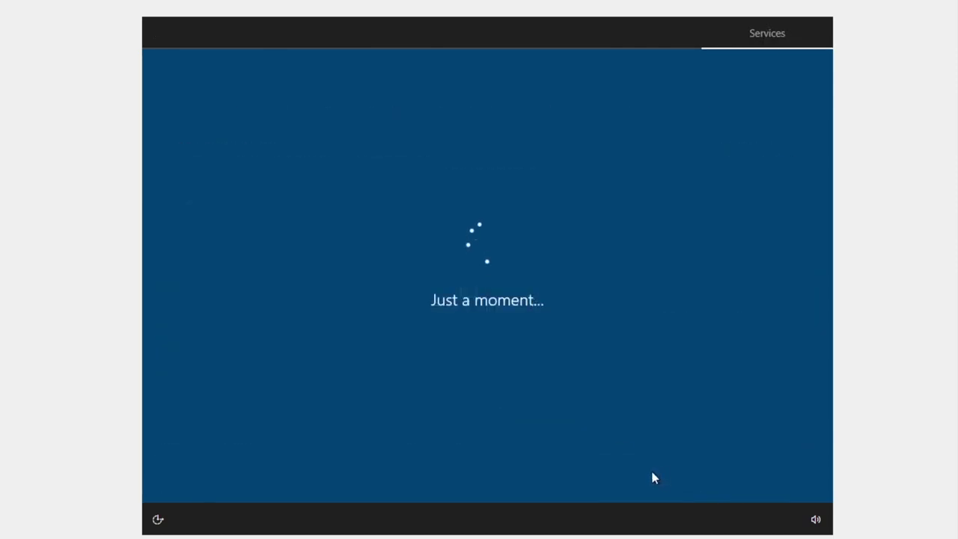
left_click(763, 479)
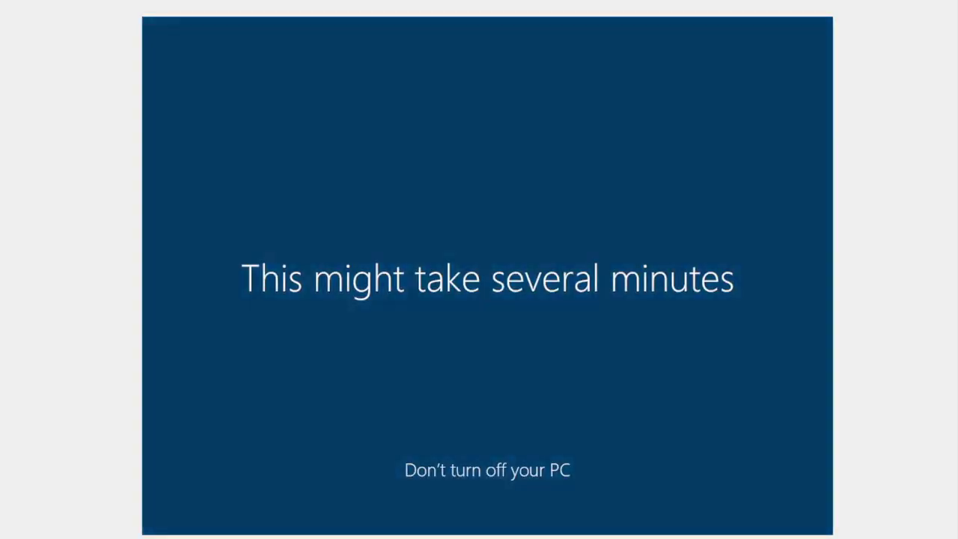
key("ctrl+q")
key("Escape")
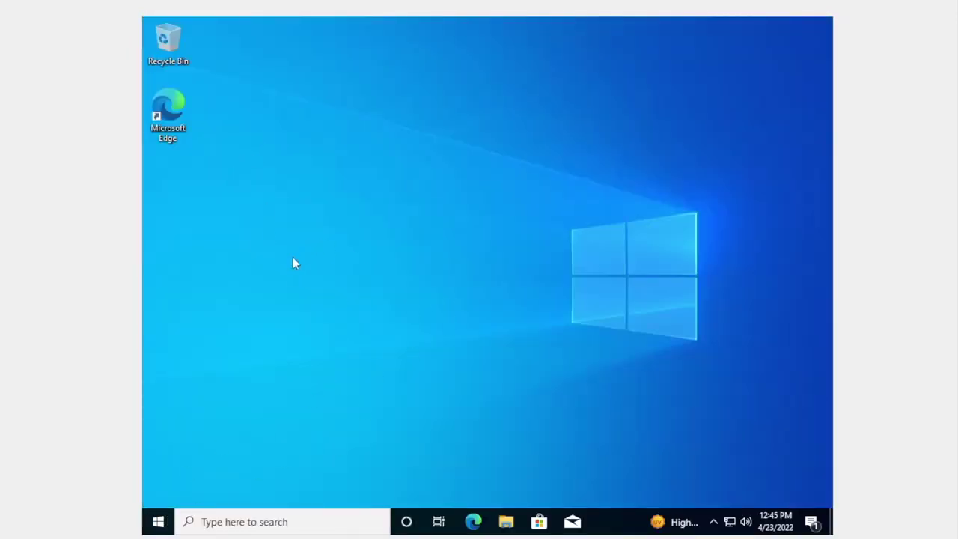
Step: Restore the VM window and snap it to the right half of the host screen
left_click(158, 521)
scroll(295, 310, "down", 3)
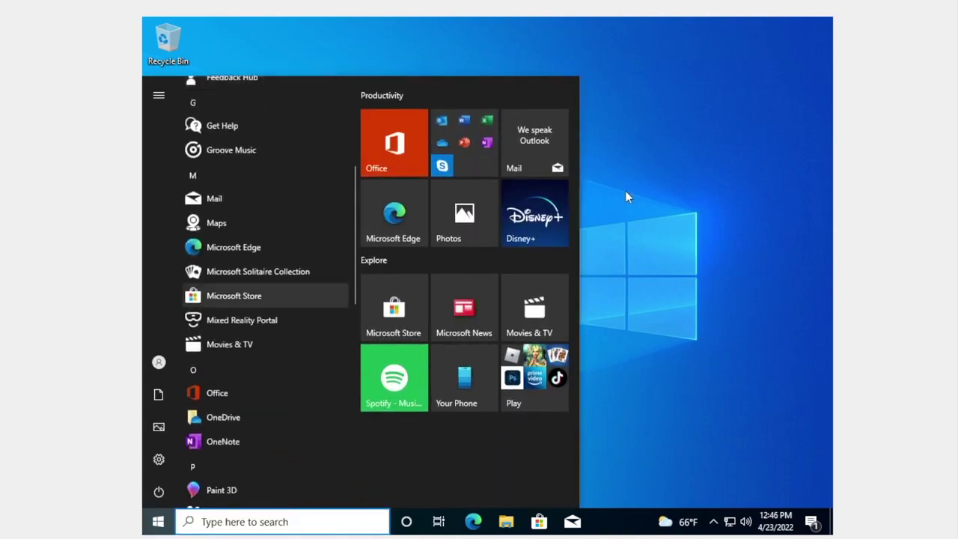
double_click(754, 6)
left_click_drag(288, 7, 712, 76)
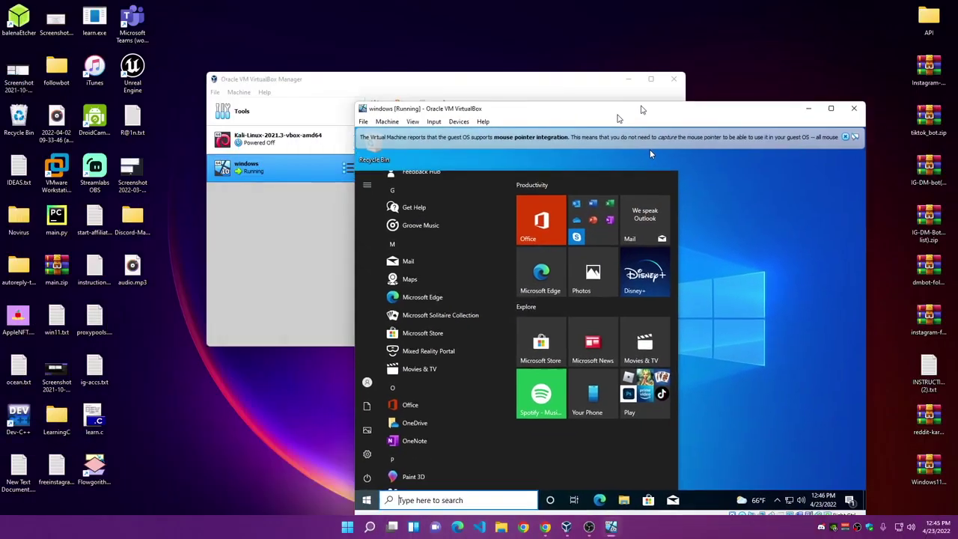
left_click(367, 85)
left_click(630, 81)
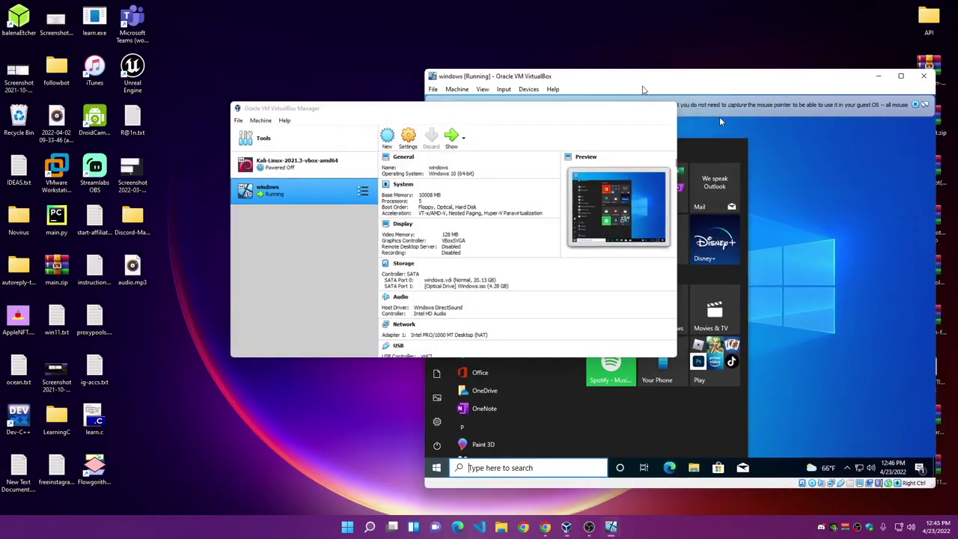
left_click(915, 104)
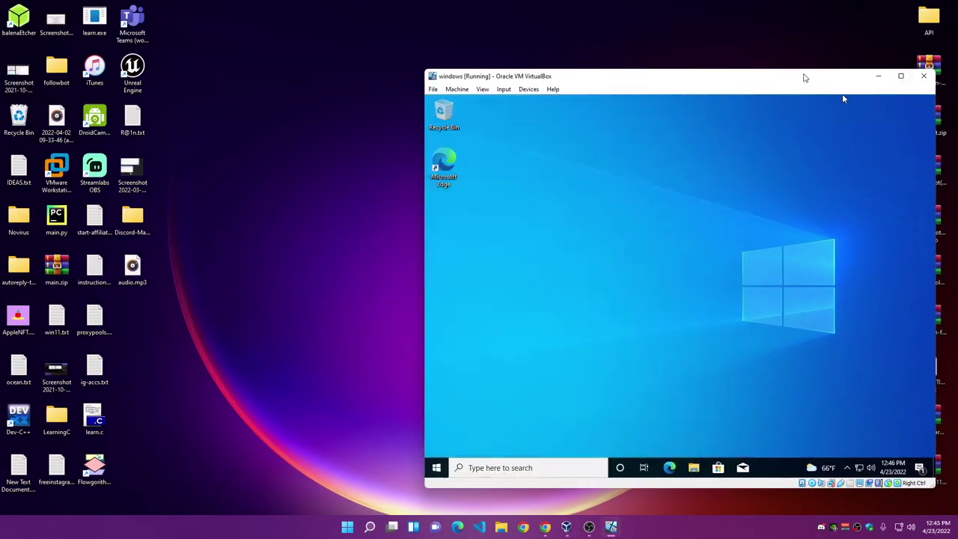
left_click_drag(806, 77, 957, 91)
left_click(532, 460)
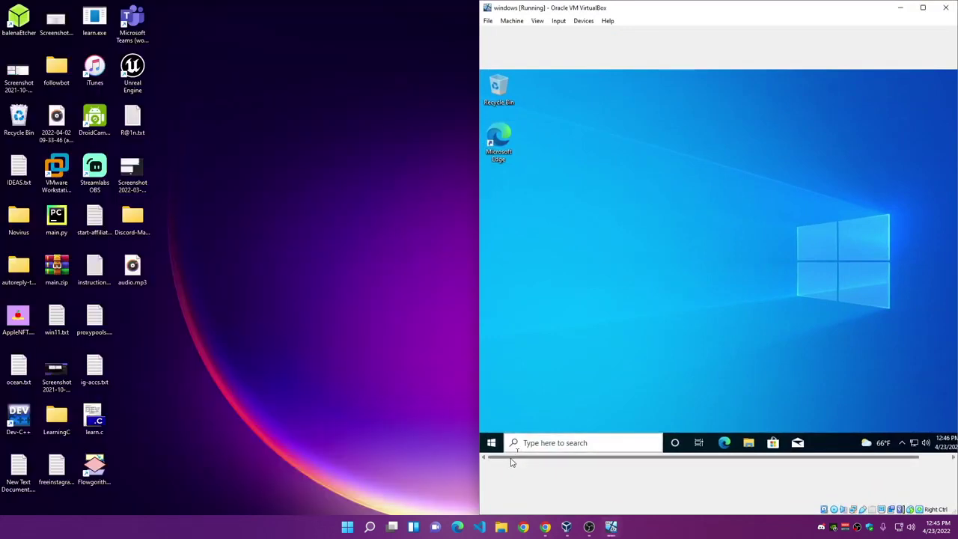
Step: Move and minimize VirtualBox Manager, then open File Explorer inside the guest
left_click(568, 527)
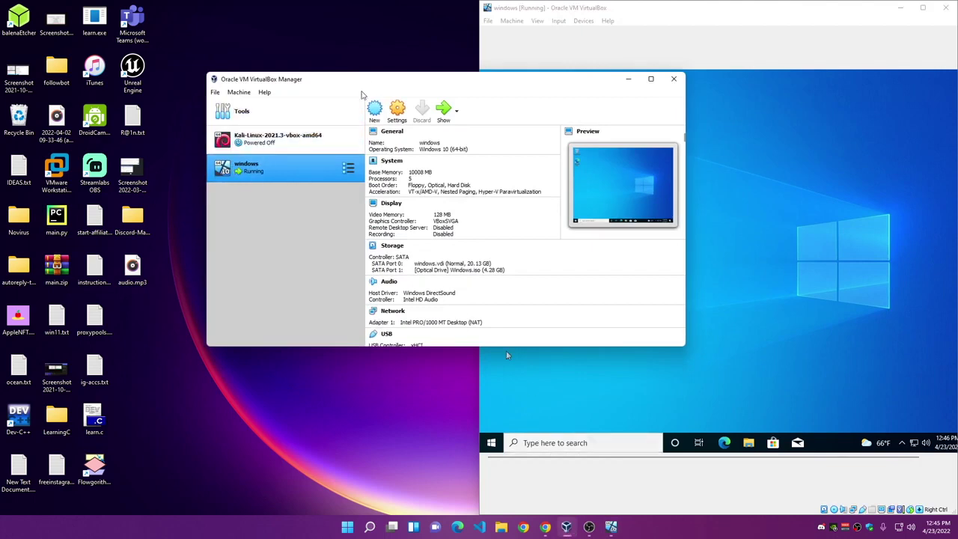
left_click_drag(371, 79, 325, 83)
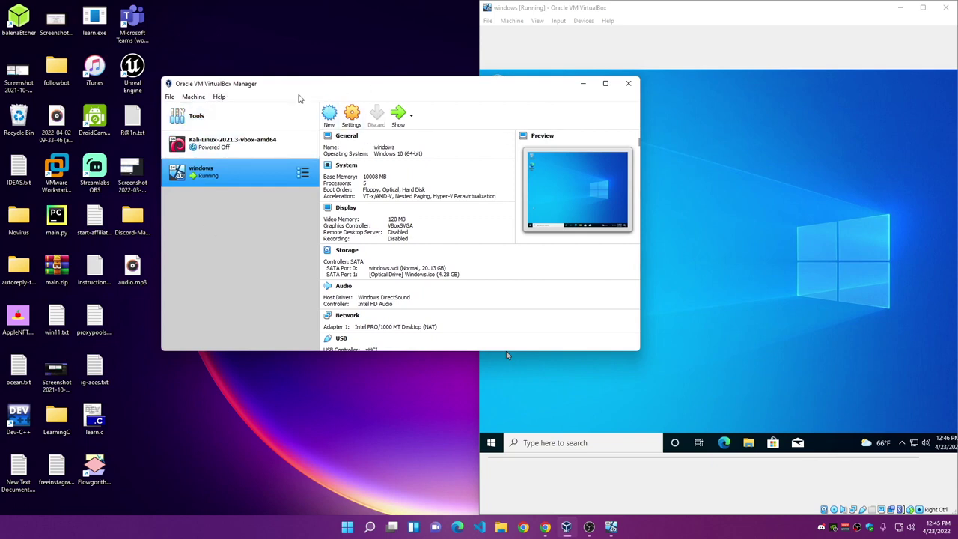
left_click(581, 85)
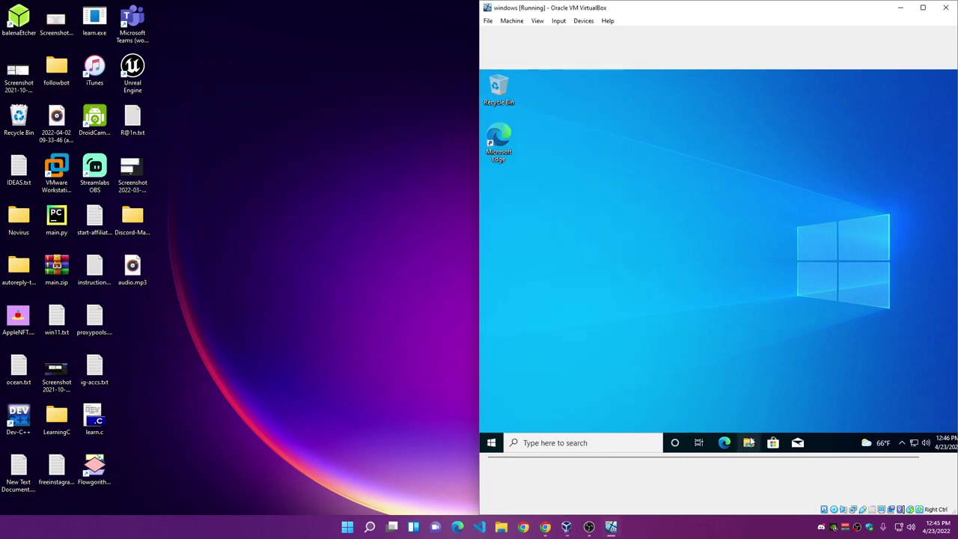
left_click(749, 443)
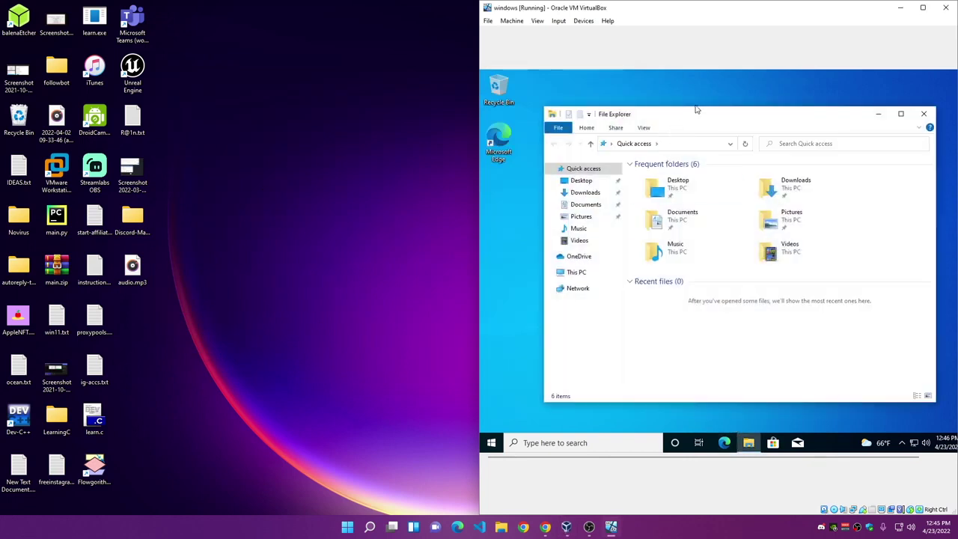
left_click_drag(695, 116, 673, 115)
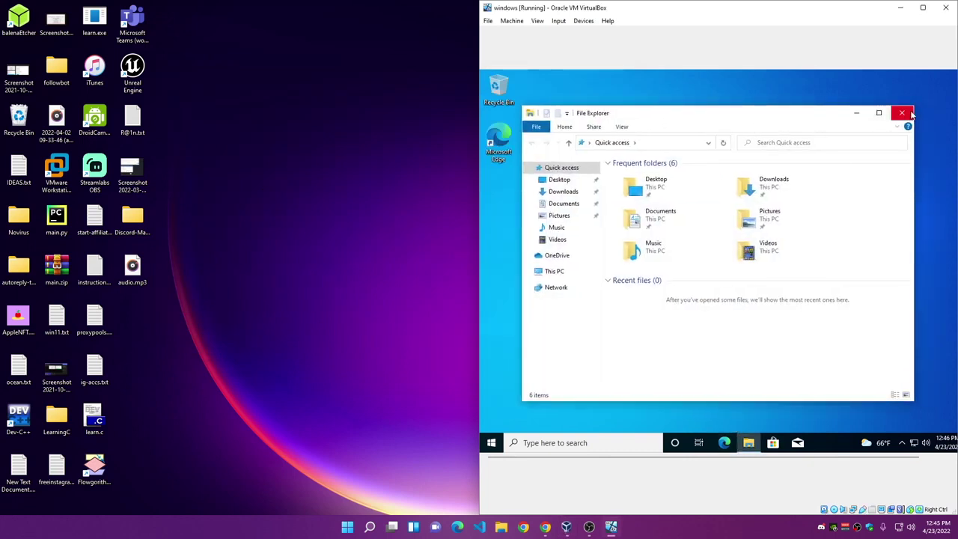